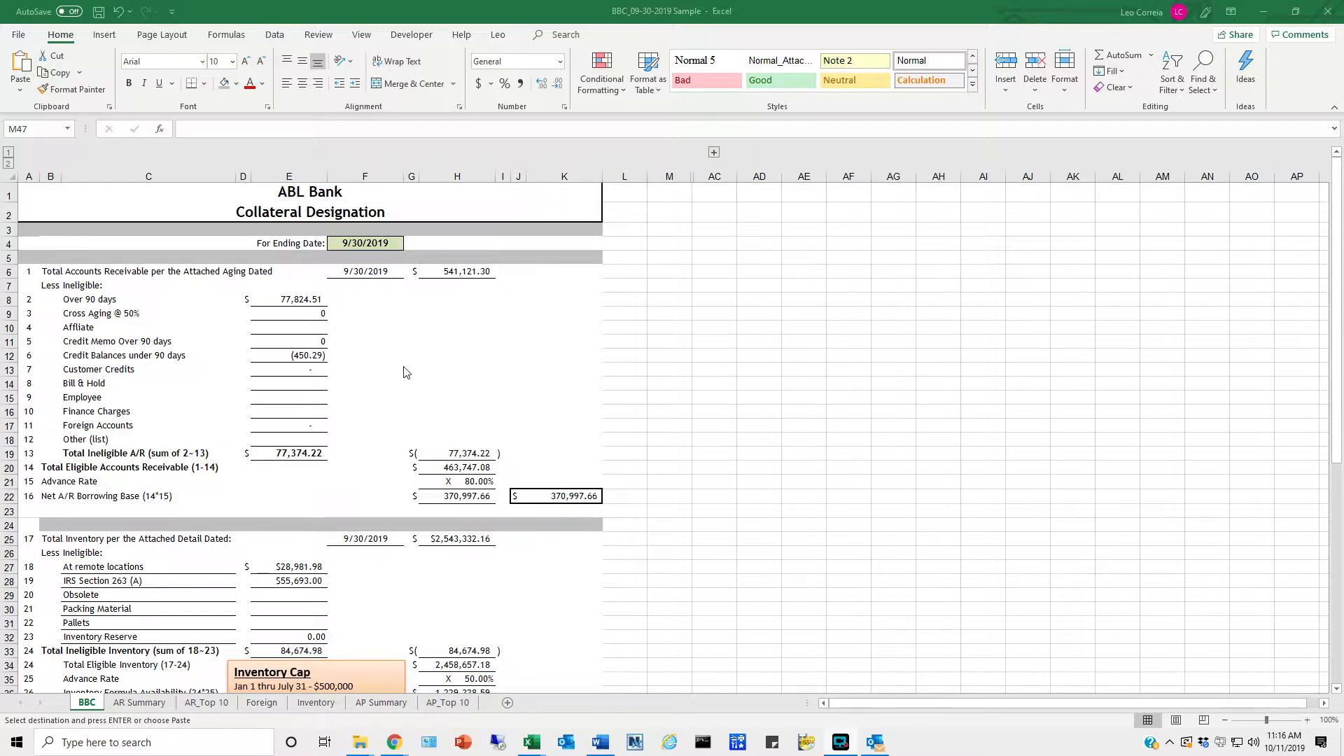
# Review the accounts receivable, inventory and borrowing availability sections of the BBC sheet.
pyautogui.scroll(-2, 508, 456)
pyautogui.scroll(2, 504, 461)
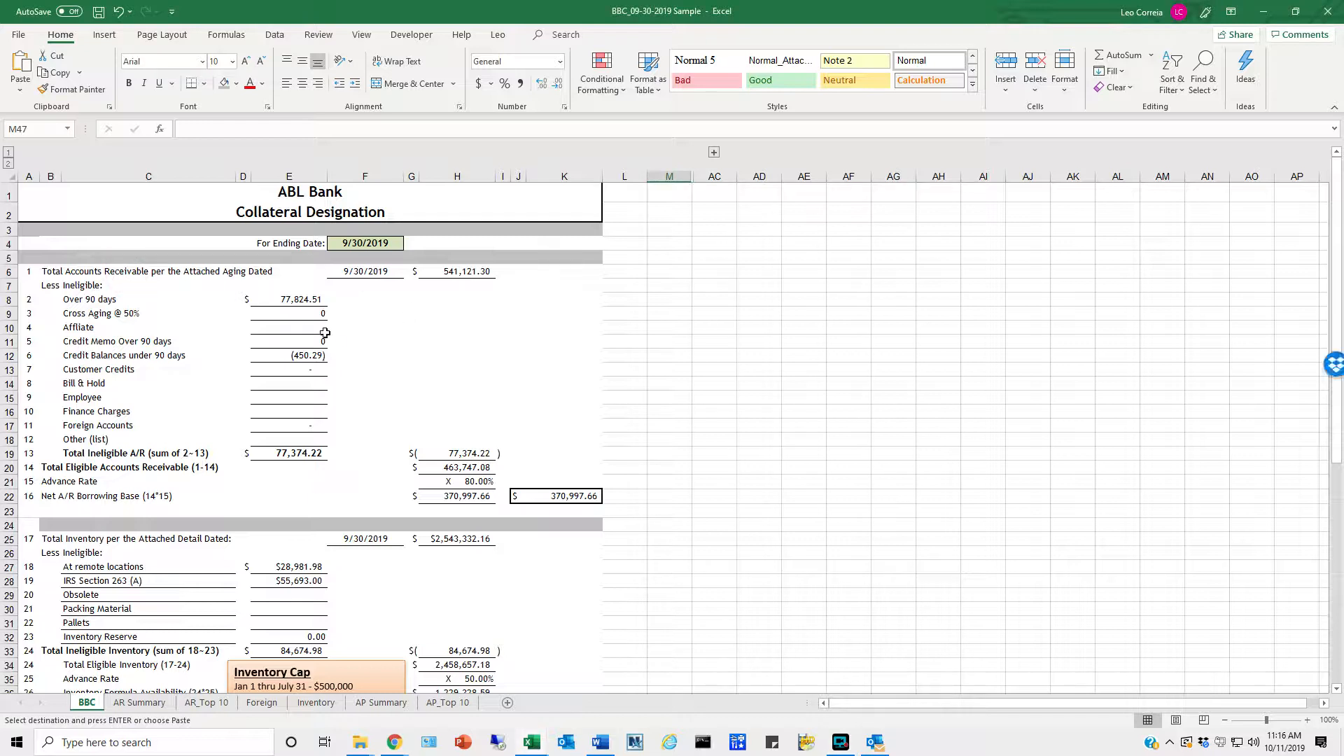
pyautogui.moveTo(194, 274); pyautogui.dragTo(599, 515)
pyautogui.scroll(-5, 592, 514)
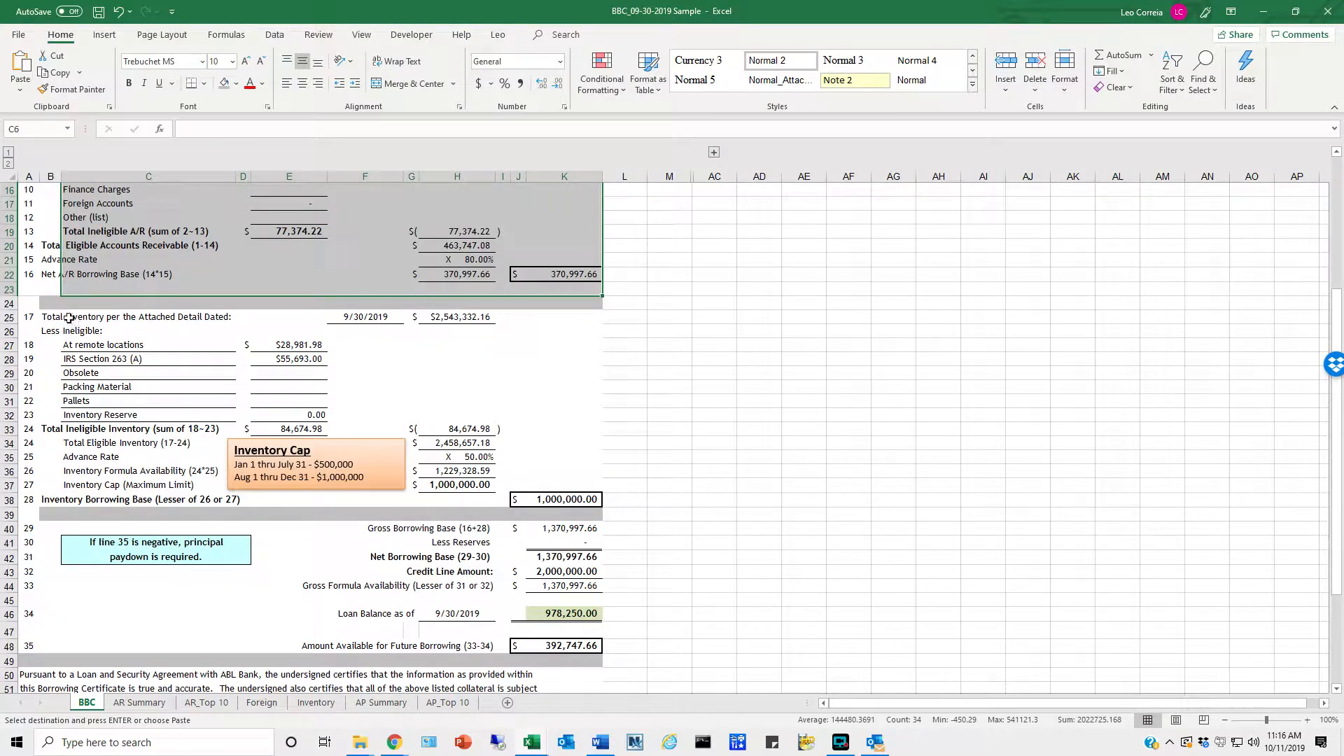
pyautogui.moveTo(64, 316); pyautogui.dragTo(592, 501)
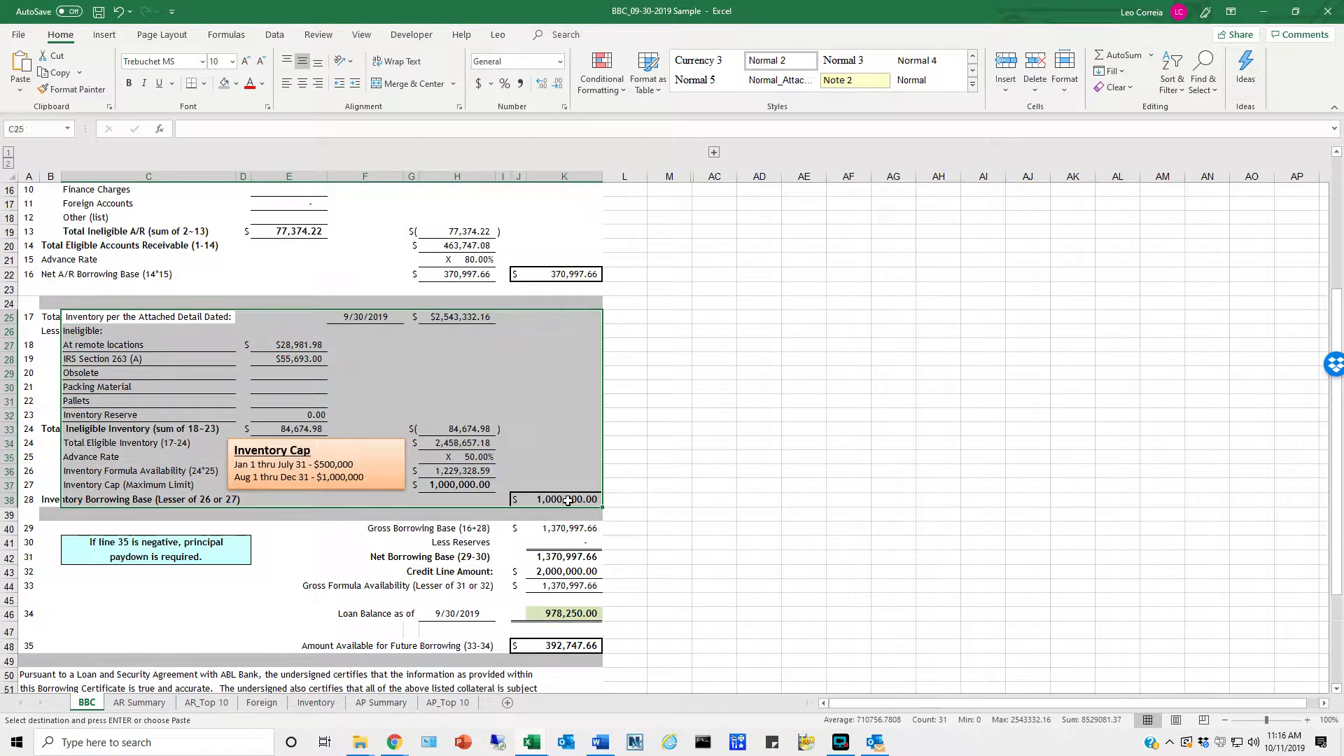
pyautogui.moveTo(105, 527); pyautogui.dragTo(581, 651)
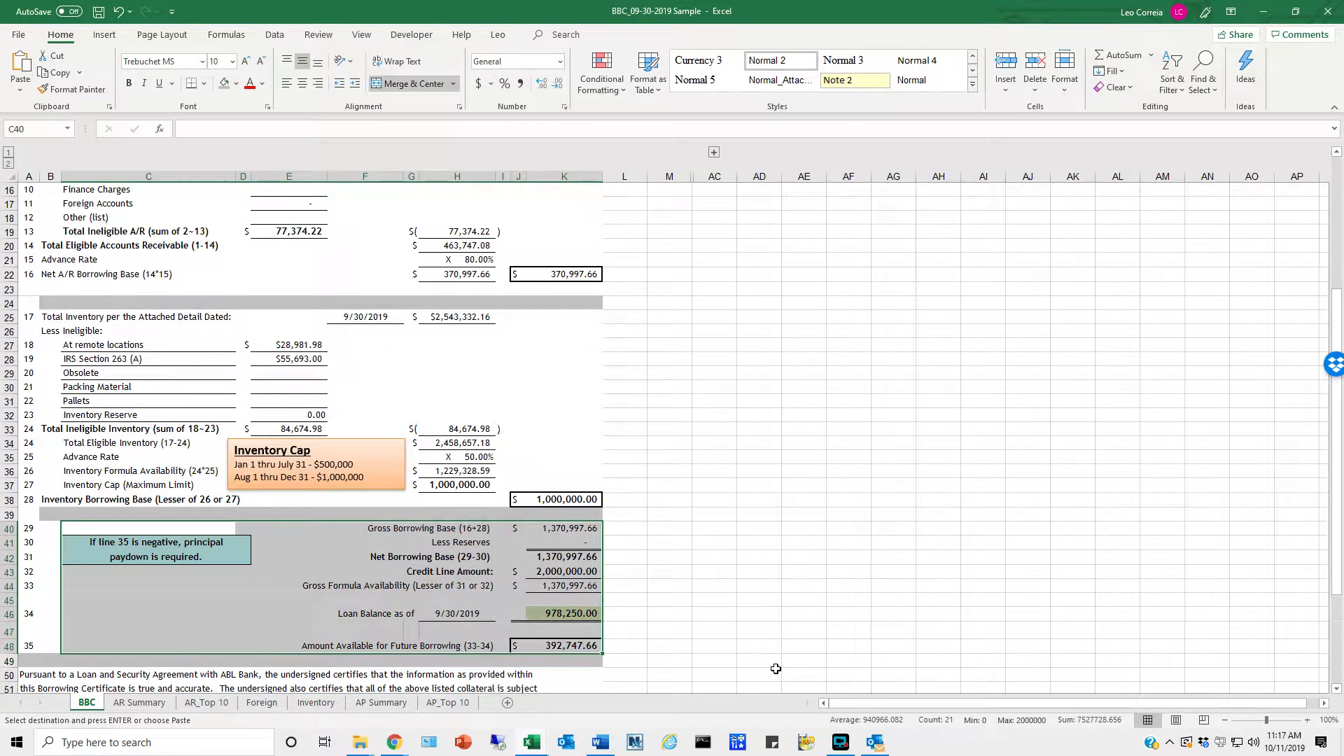
pyautogui.scroll(5, 700, 651)
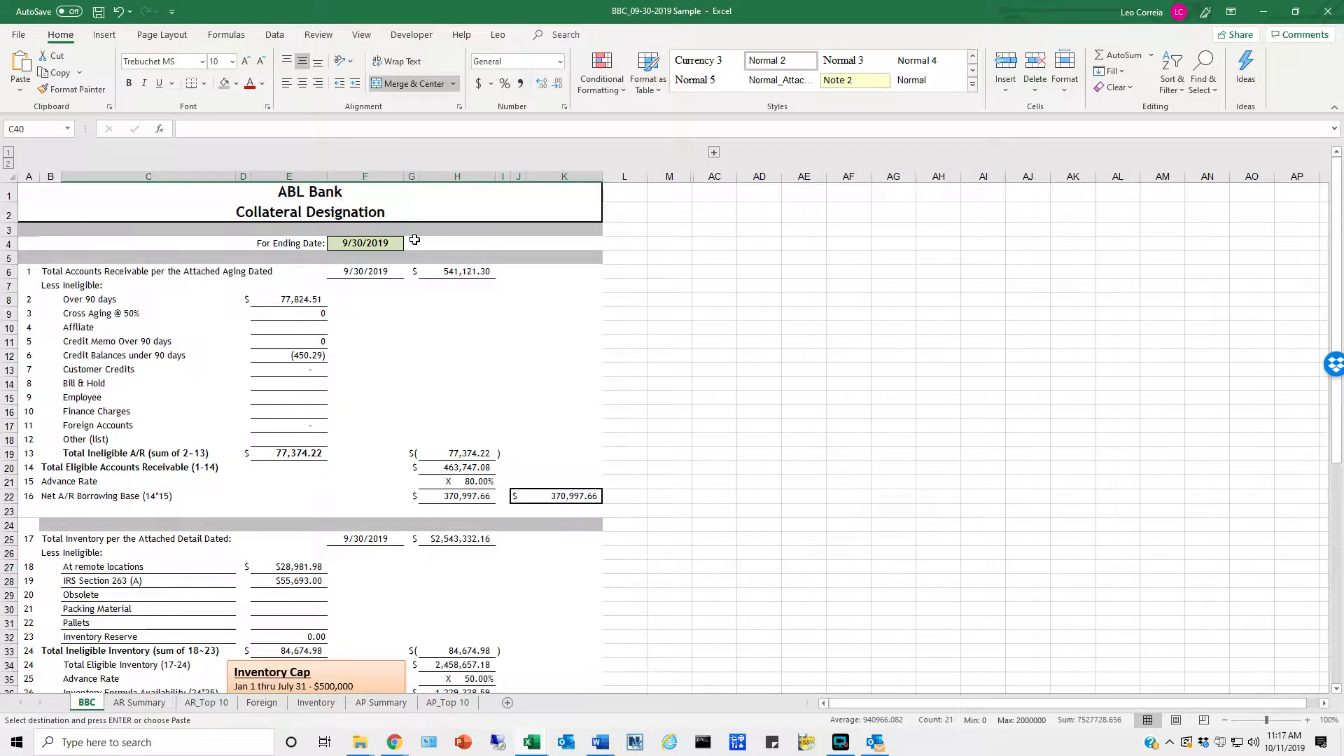
# Inspect the two highlighted entry cells on the BBC sheet: the ending date in F4 and the loan balance in K46.
pyautogui.click(384, 243)
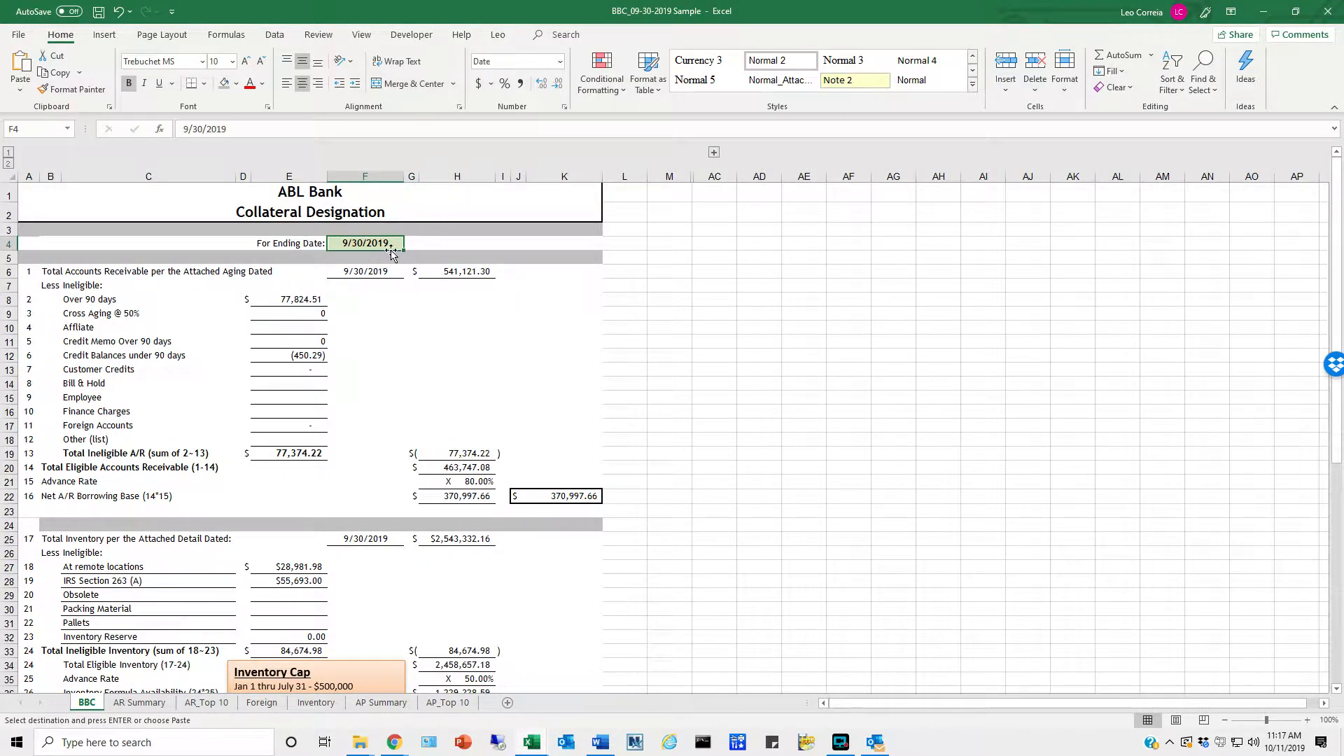
pyautogui.scroll(-7, 387, 248)
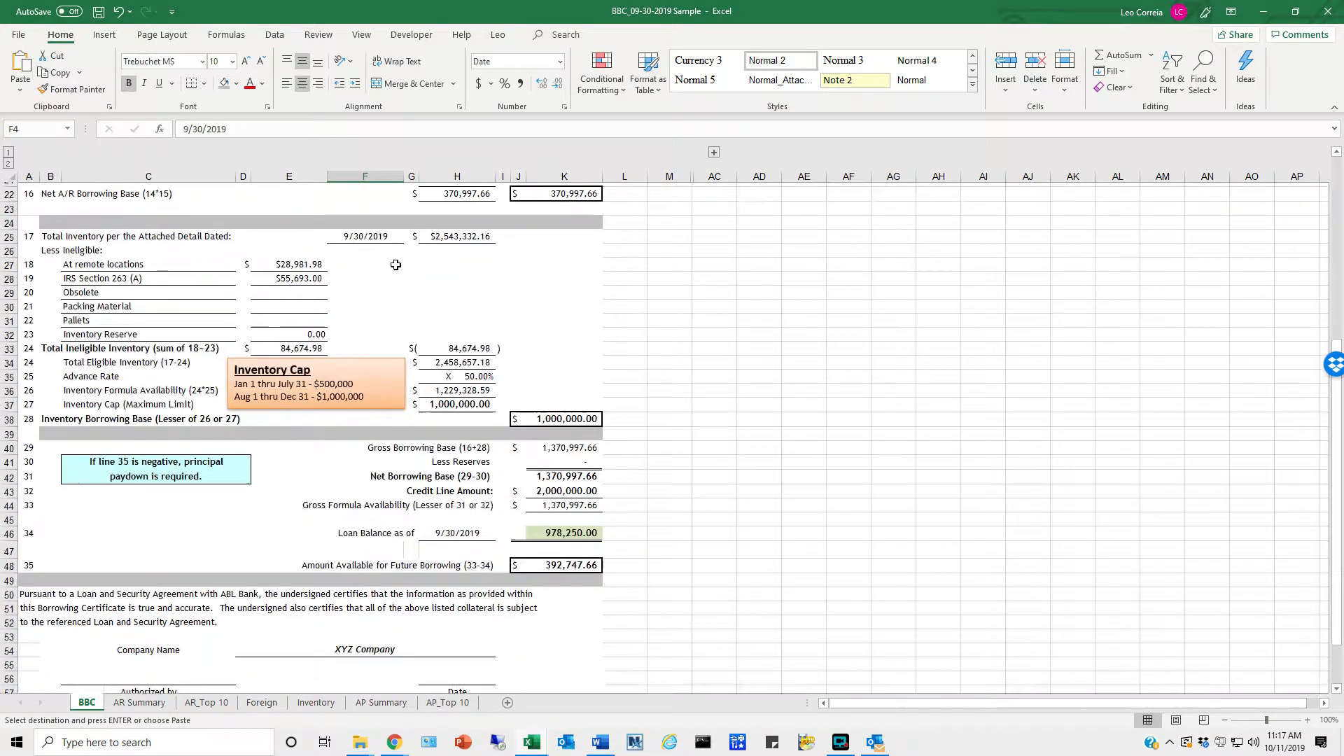
pyautogui.click(566, 532)
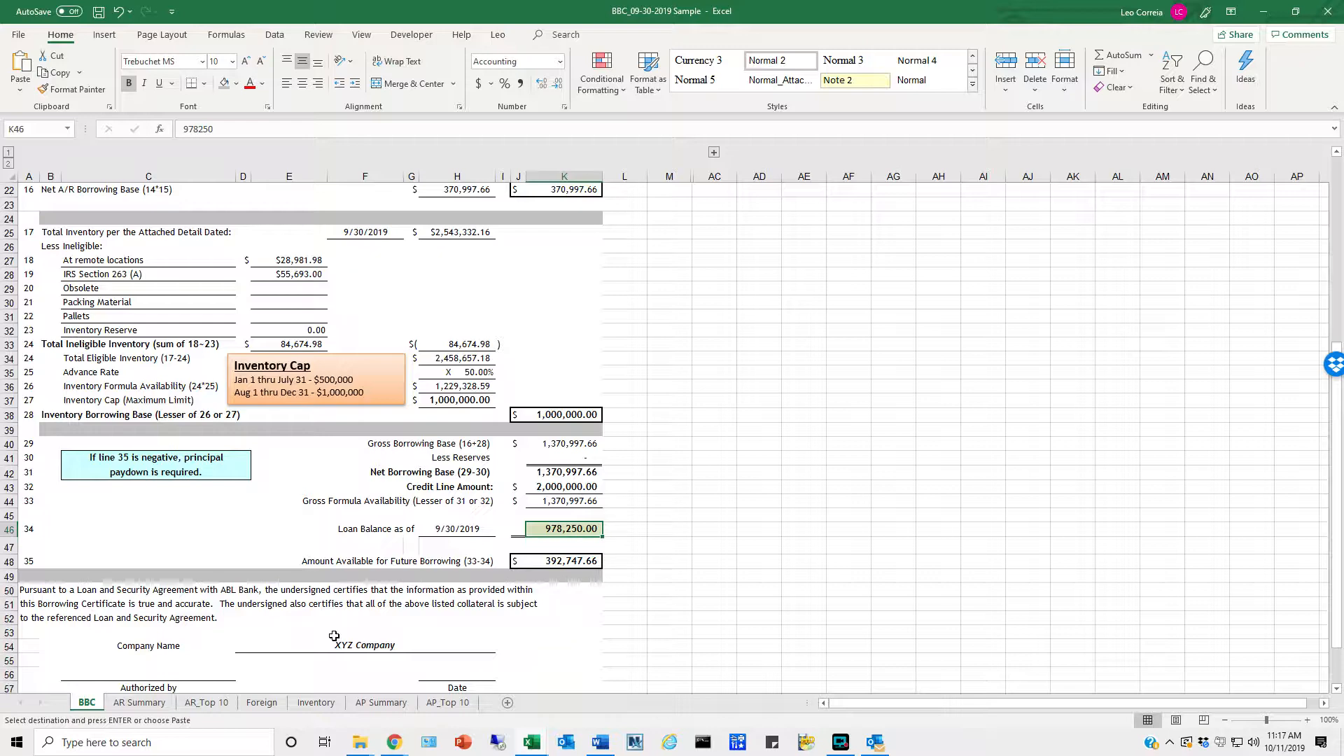
pyautogui.scroll(7, 334, 636)
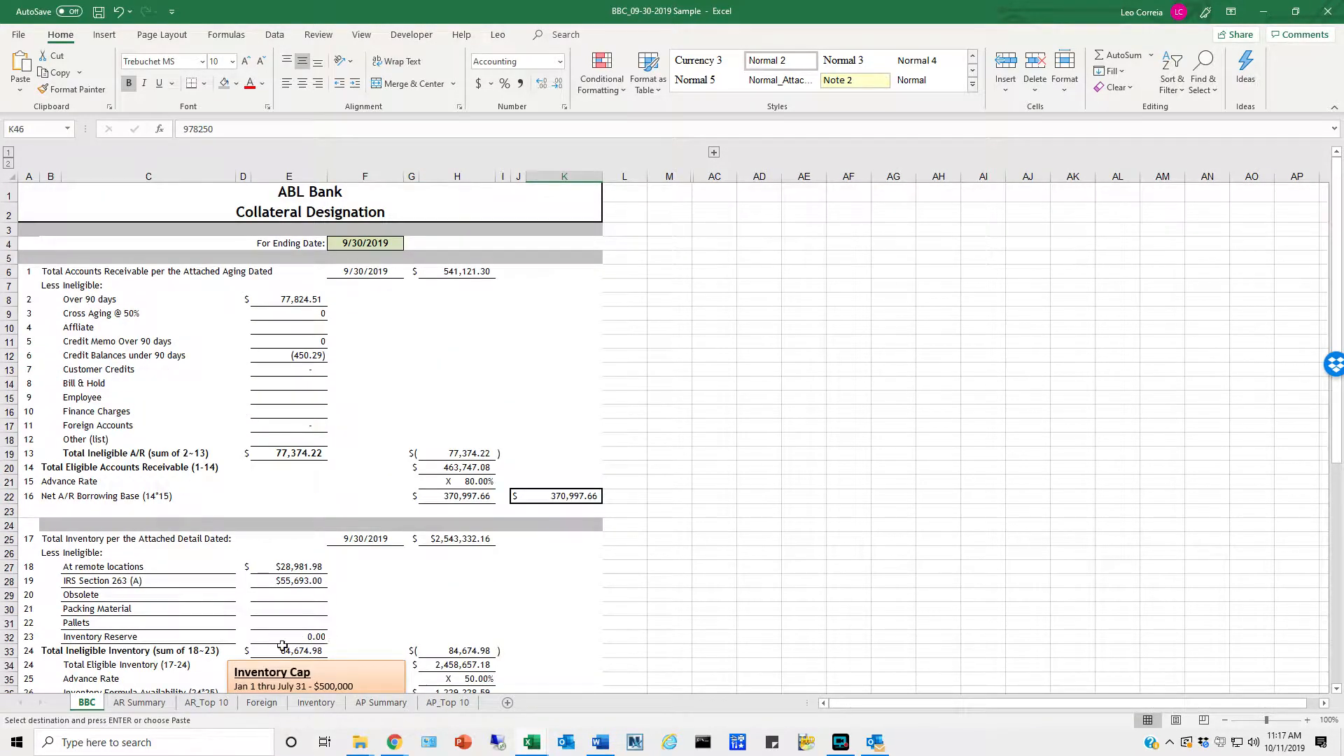
# Examine the customer aging rows and grand totals on the AR Summary sheet.
pyautogui.click(140, 703)
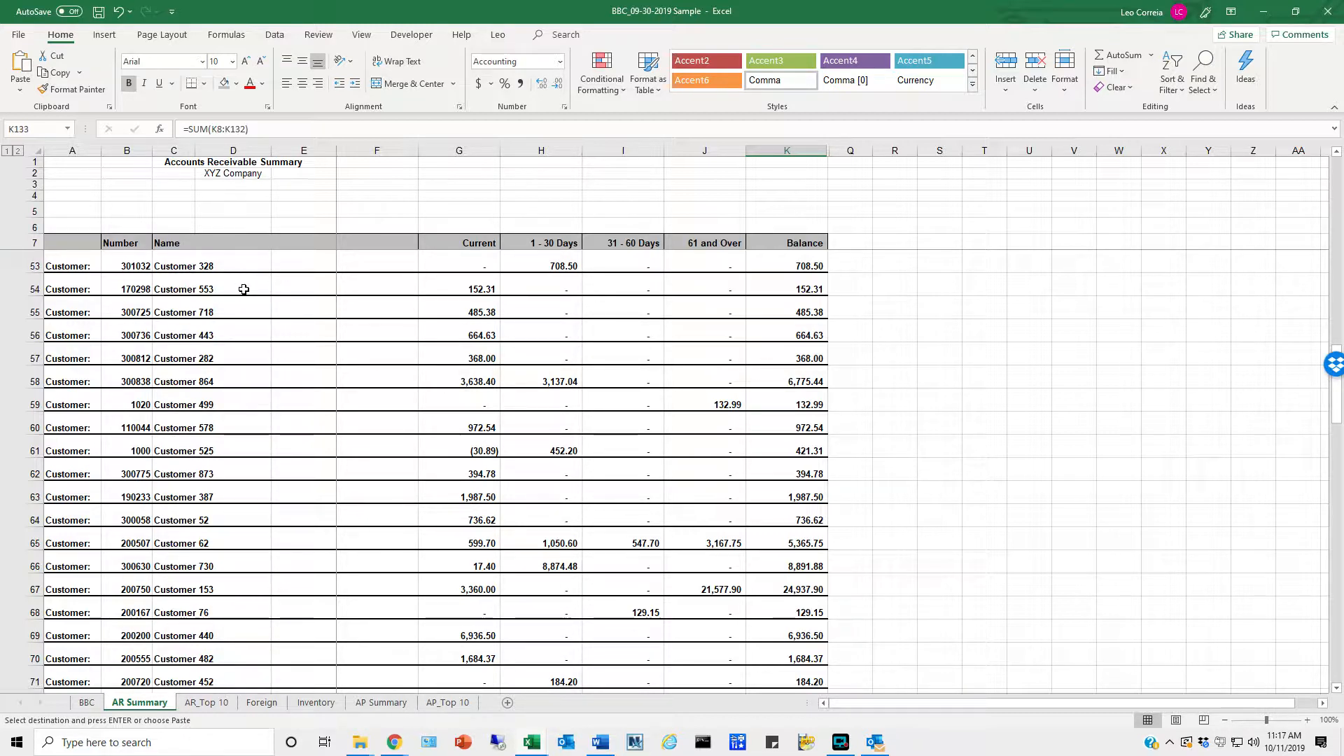
pyautogui.scroll(-5, 381, 339)
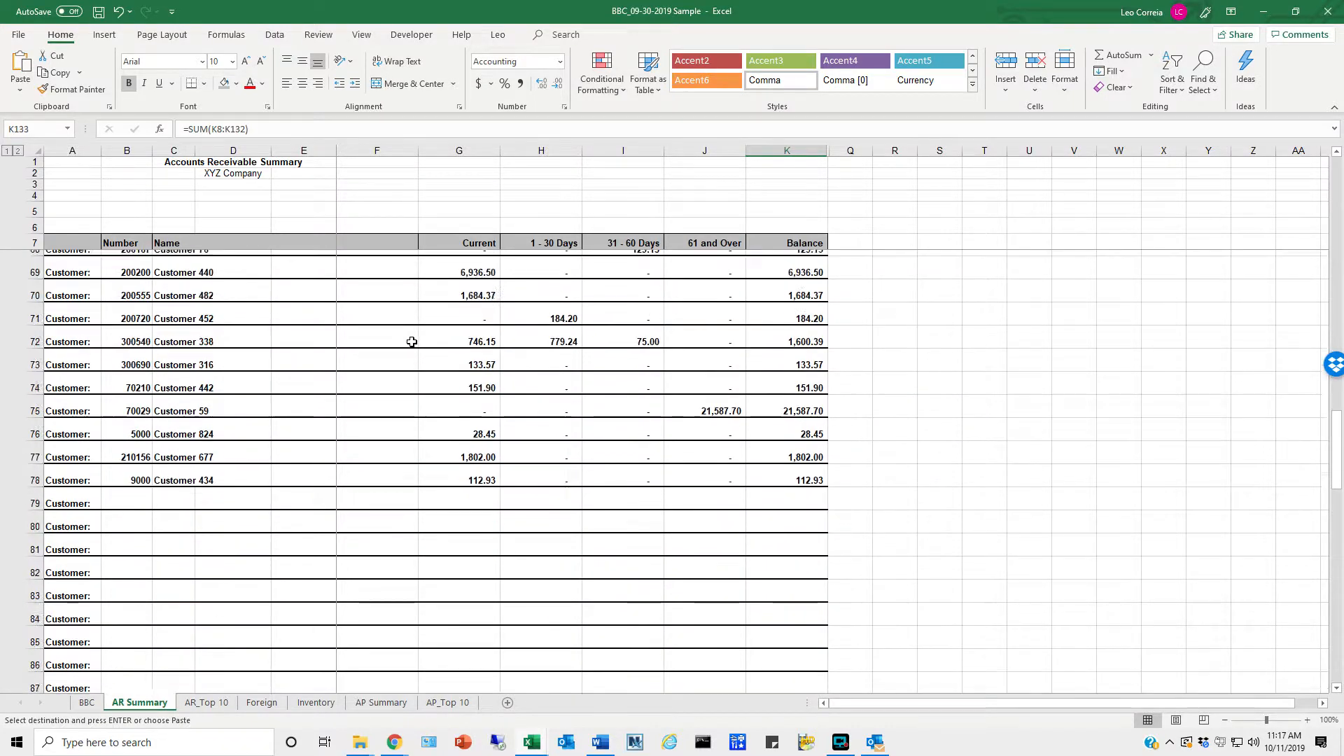
pyautogui.scroll(5, 411, 339)
pyautogui.scroll(-12, 214, 378)
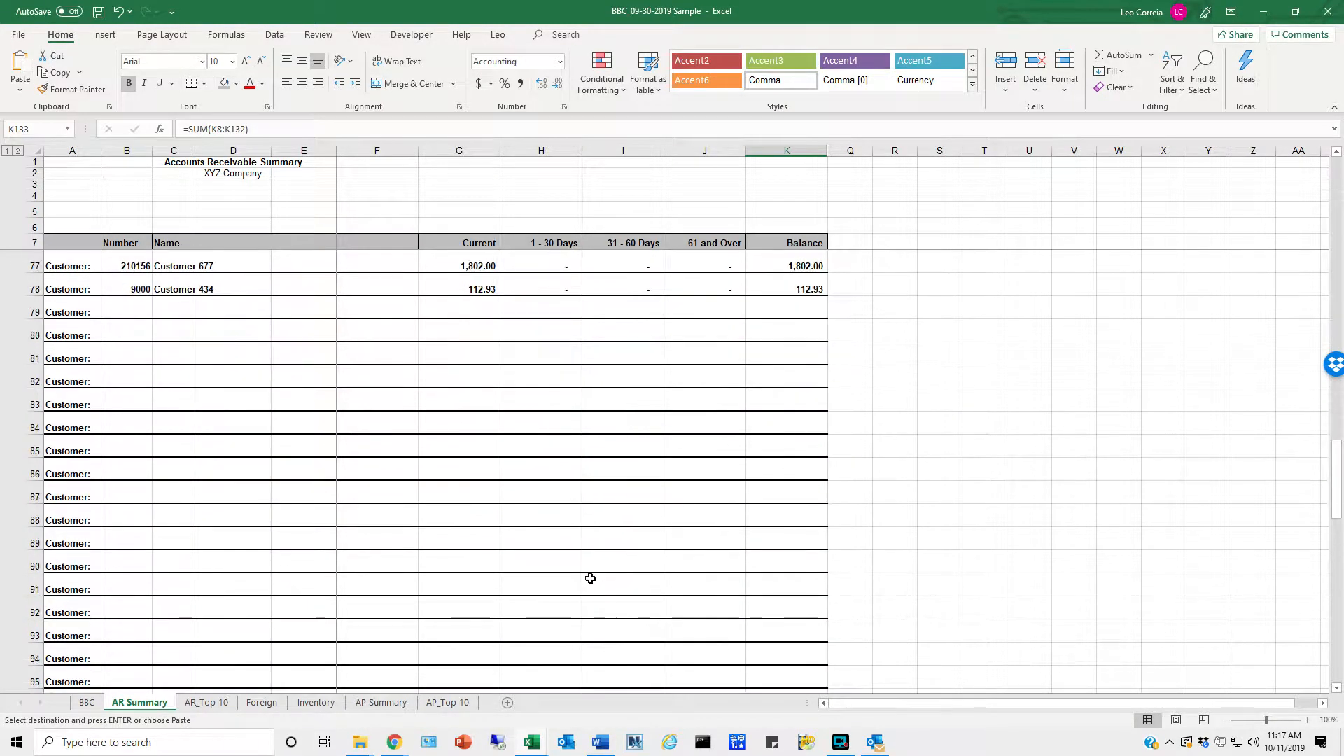
pyautogui.scroll(-11, 577, 575)
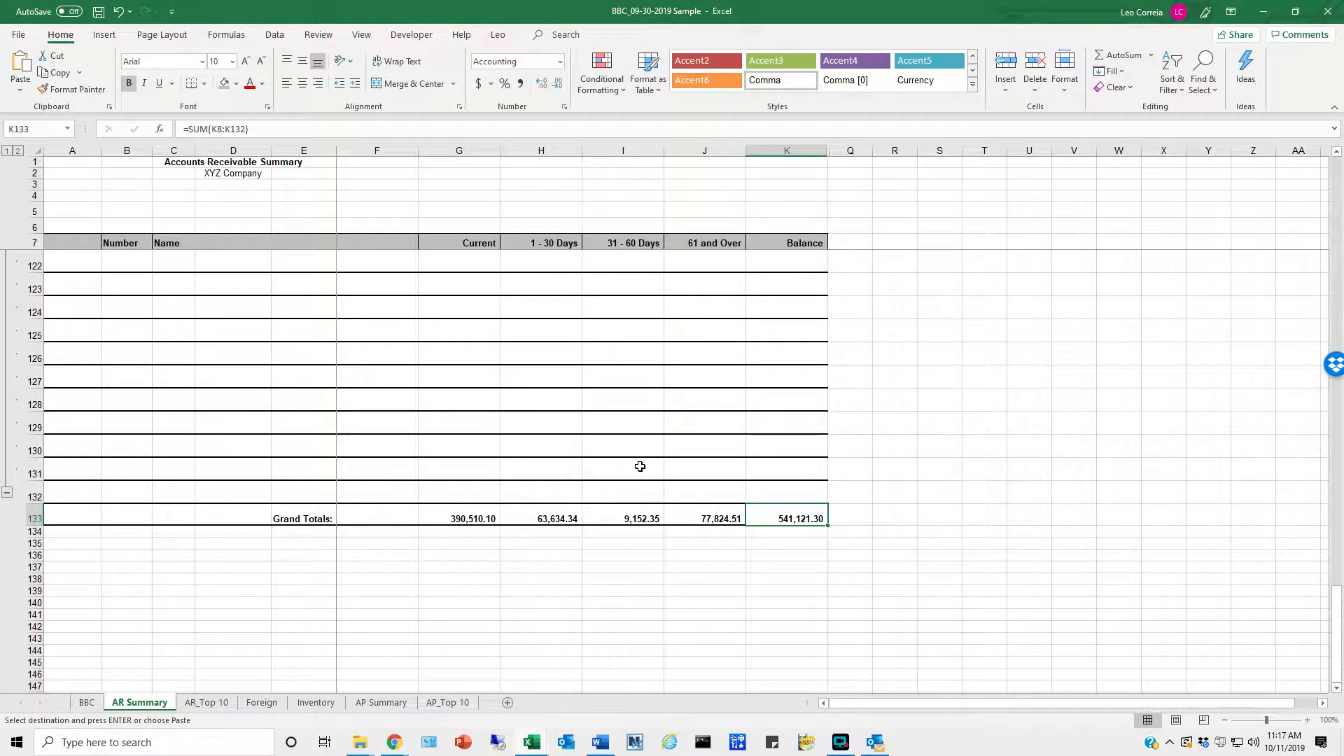
pyautogui.scroll(1, 640, 467)
pyautogui.scroll(20, 640, 466)
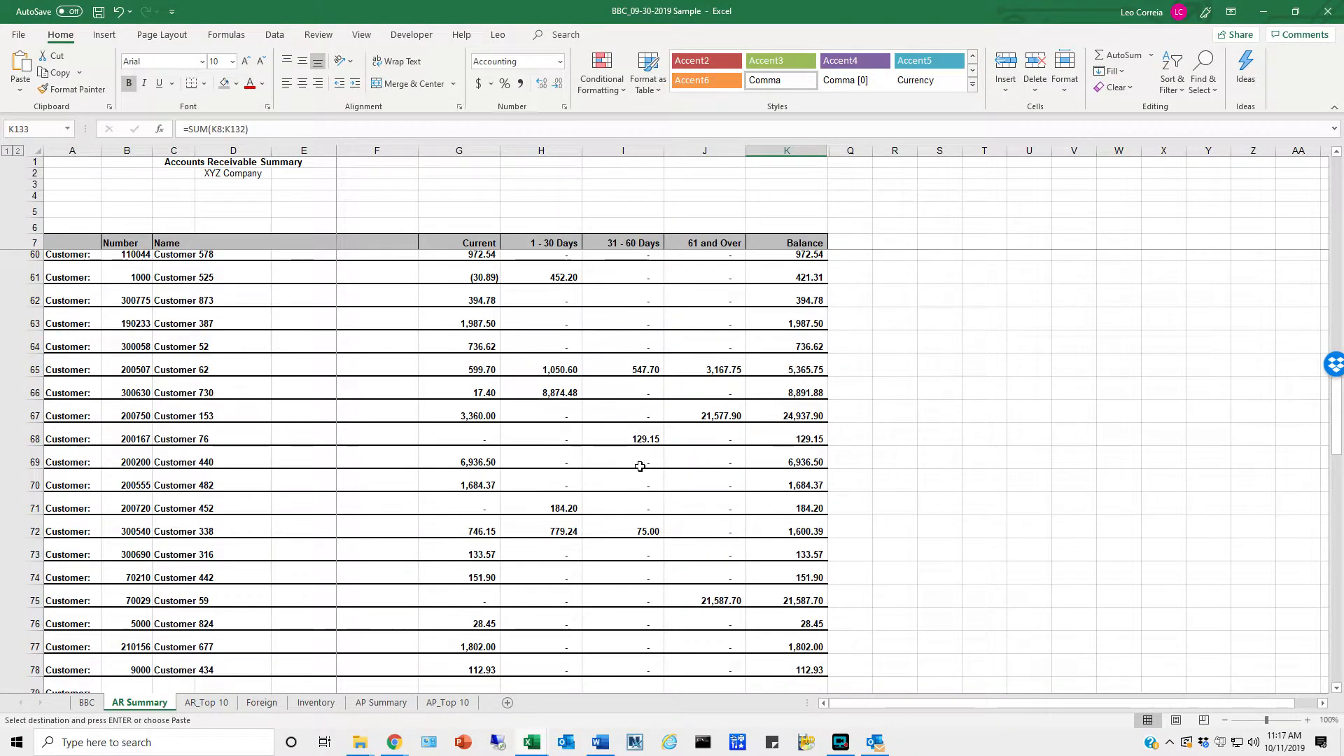
pyautogui.scroll(7, 640, 466)
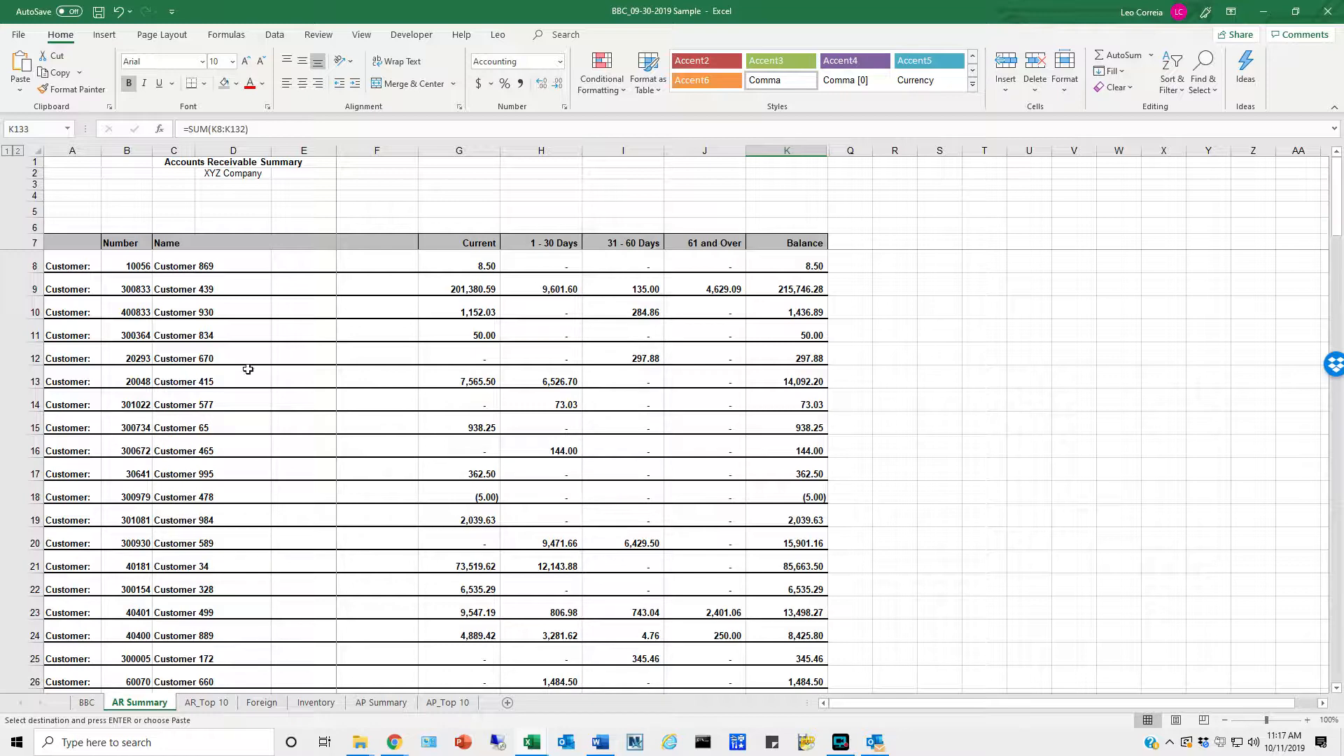
# Examine the ten largest customers, their share of total receivables and the aging percentages on the AR_Top 10 sheet.
pyautogui.click(214, 706)
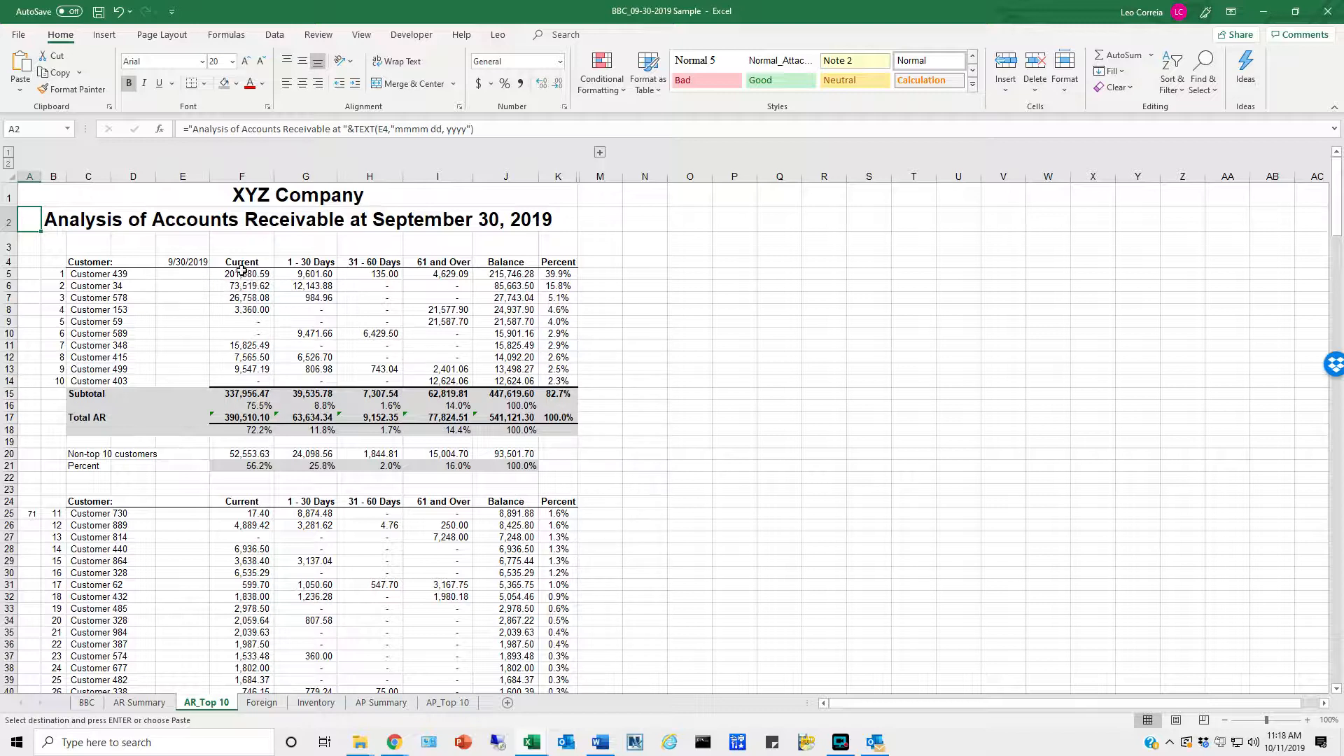
pyautogui.moveTo(74, 274); pyautogui.dragTo(545, 397)
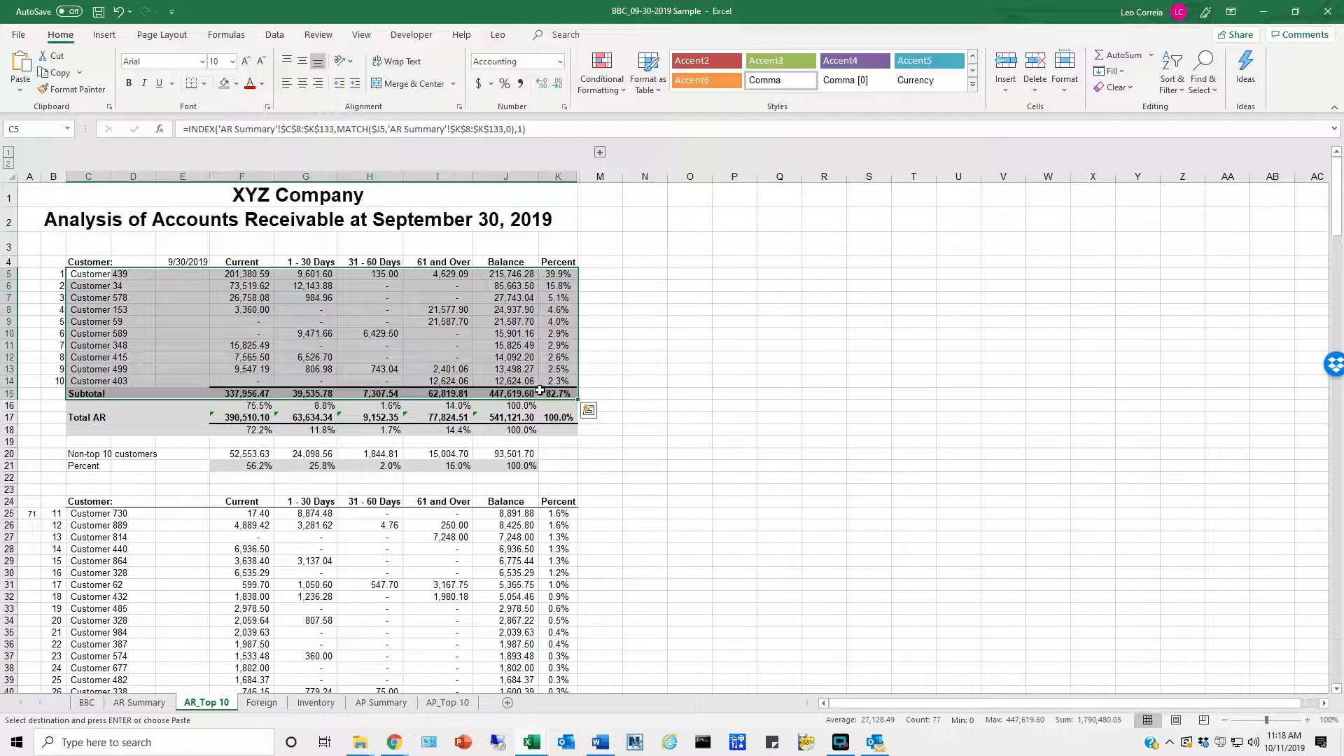
pyautogui.click(553, 396)
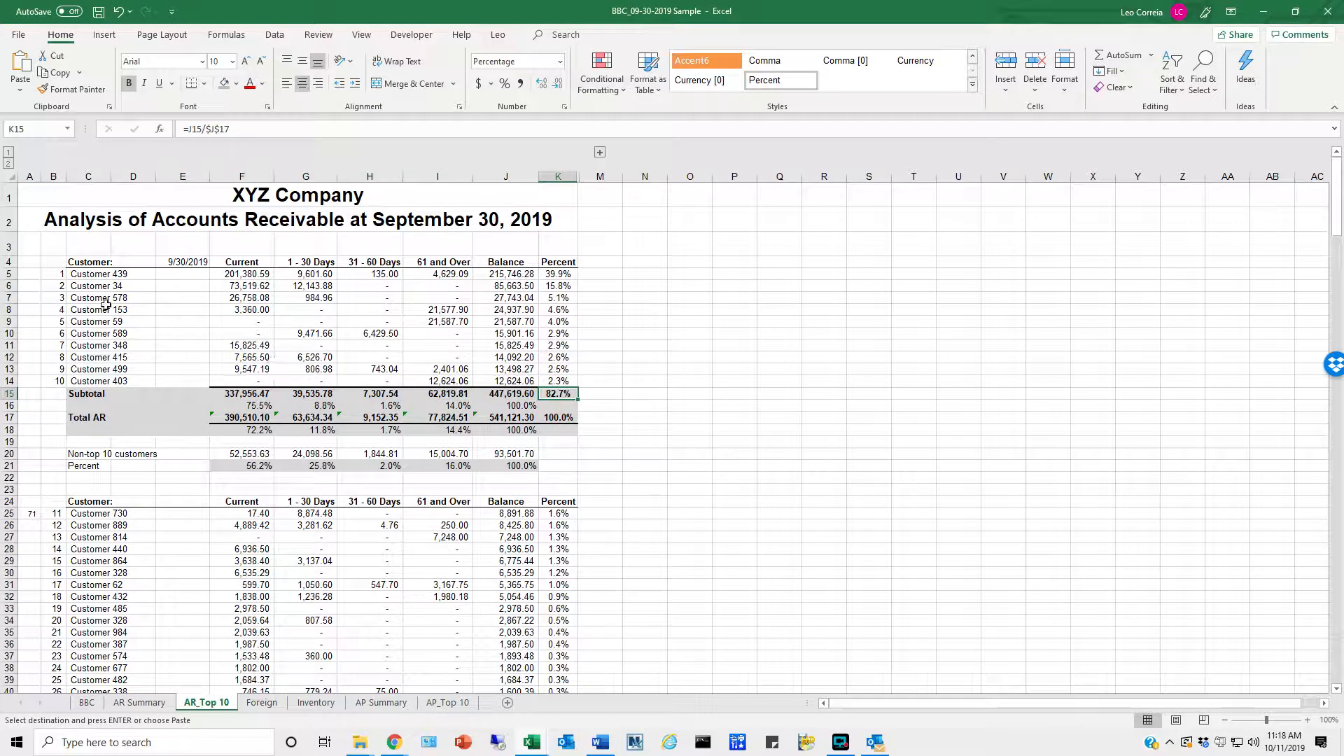
pyautogui.click(572, 396)
pyautogui.moveTo(256, 403); pyautogui.dragTo(495, 405)
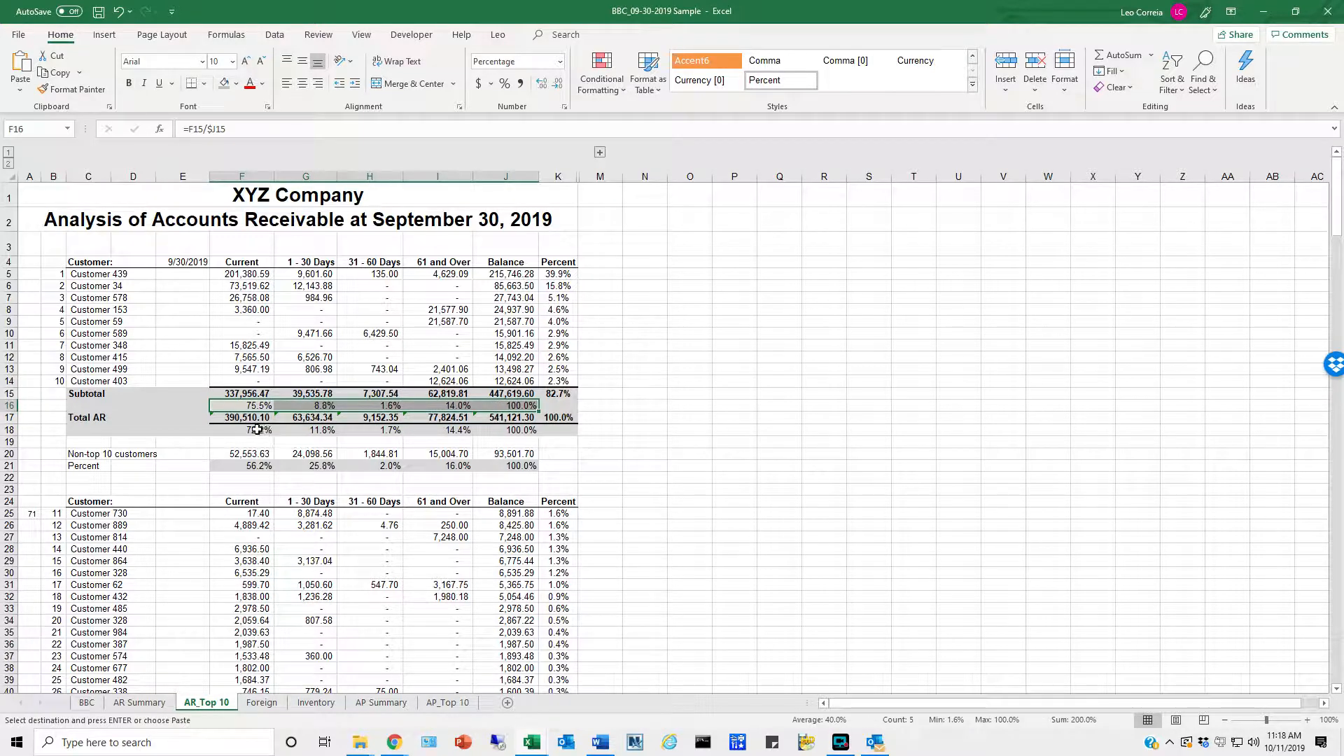
pyautogui.moveTo(258, 429); pyautogui.dragTo(503, 439)
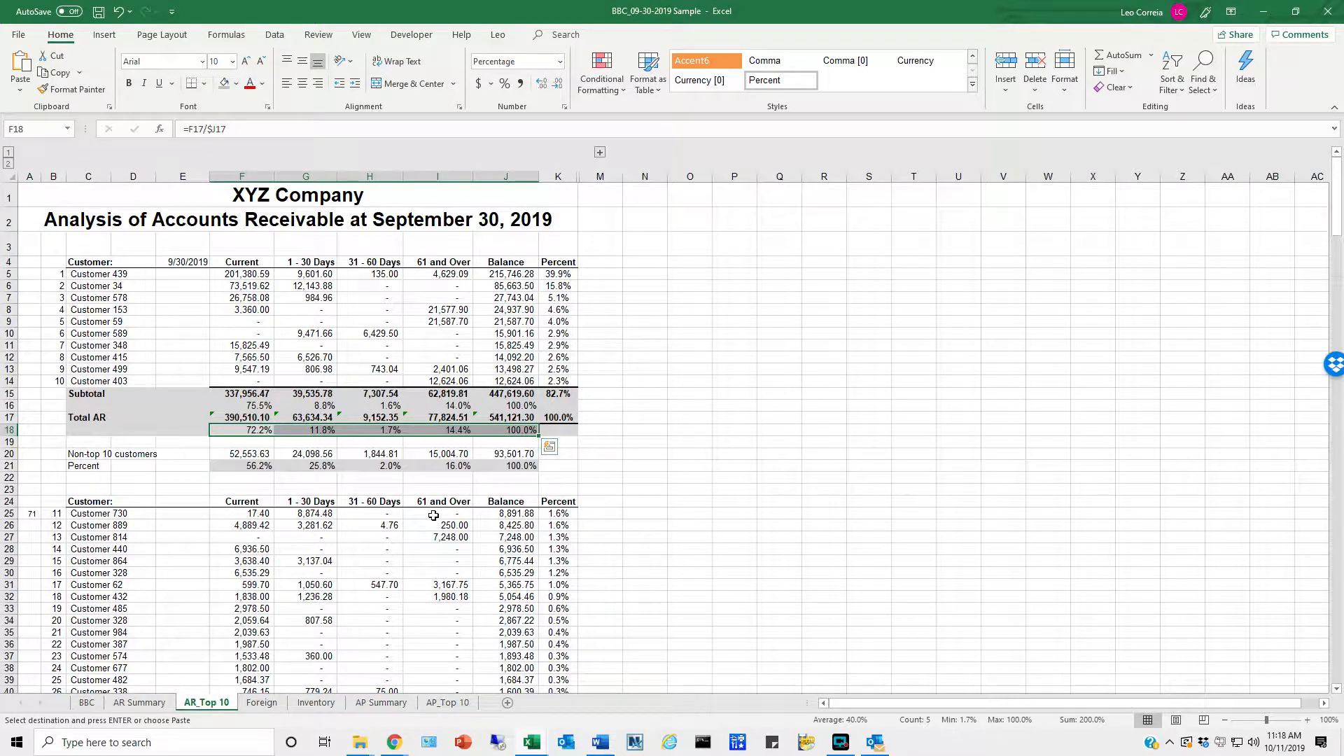
# Look through the remaining ranked customers listed below the top ten on the AR_Top 10 sheet.
pyautogui.scroll(-5, 539, 445)
pyautogui.scroll(-7, 278, 427)
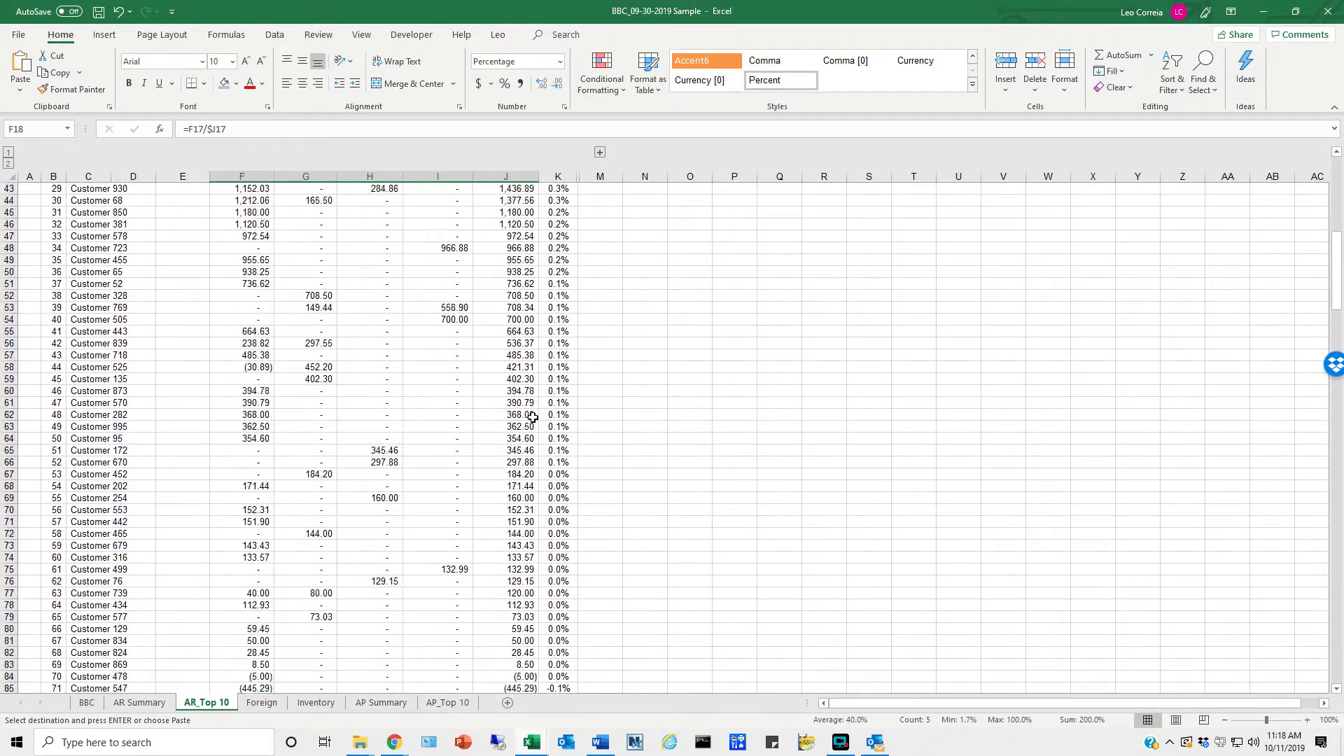
pyautogui.scroll(12, 539, 424)
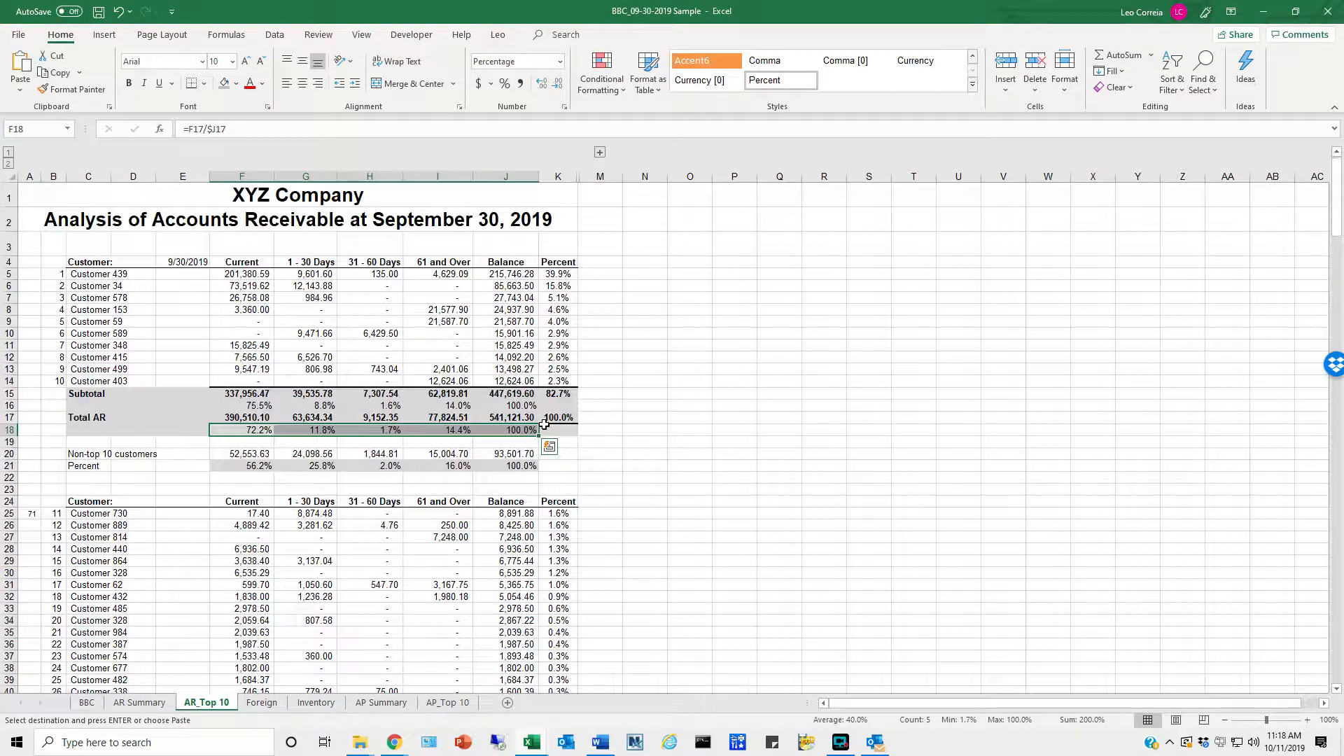
pyautogui.scroll(-14, 557, 530)
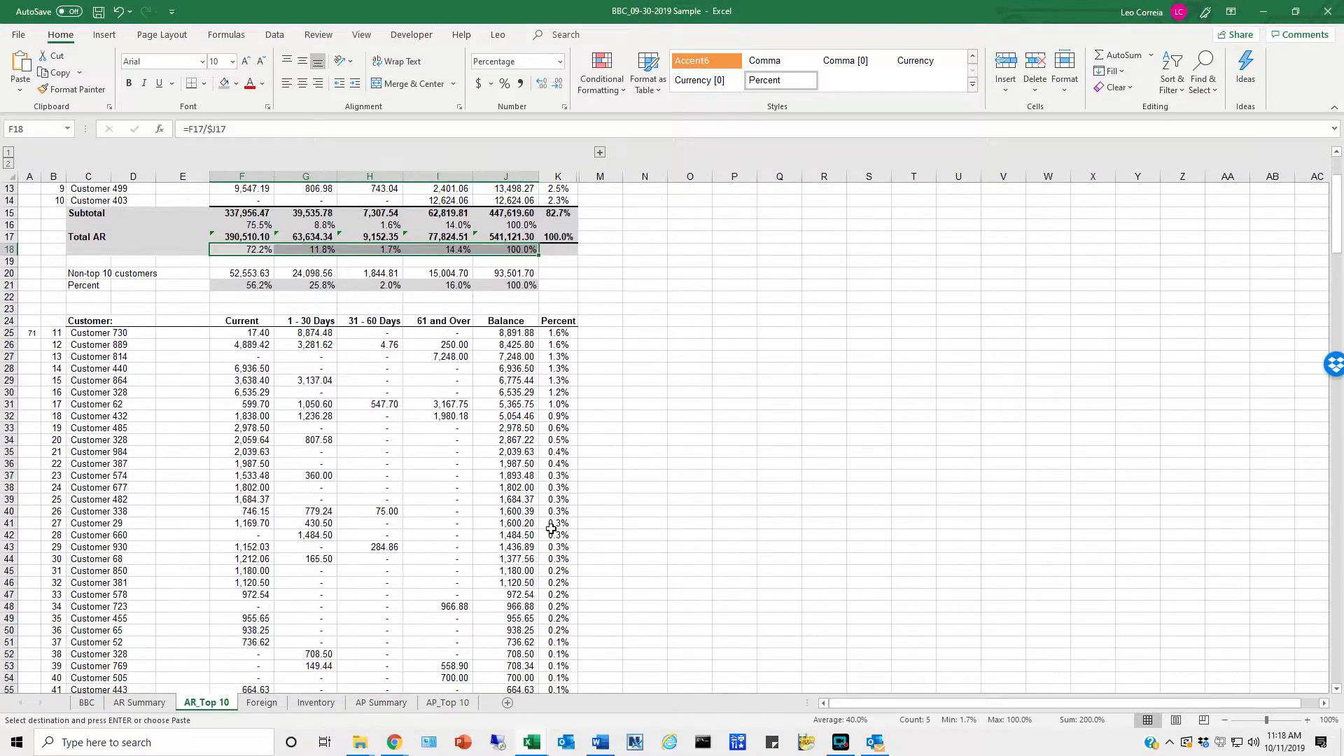
pyautogui.scroll(14, 552, 530)
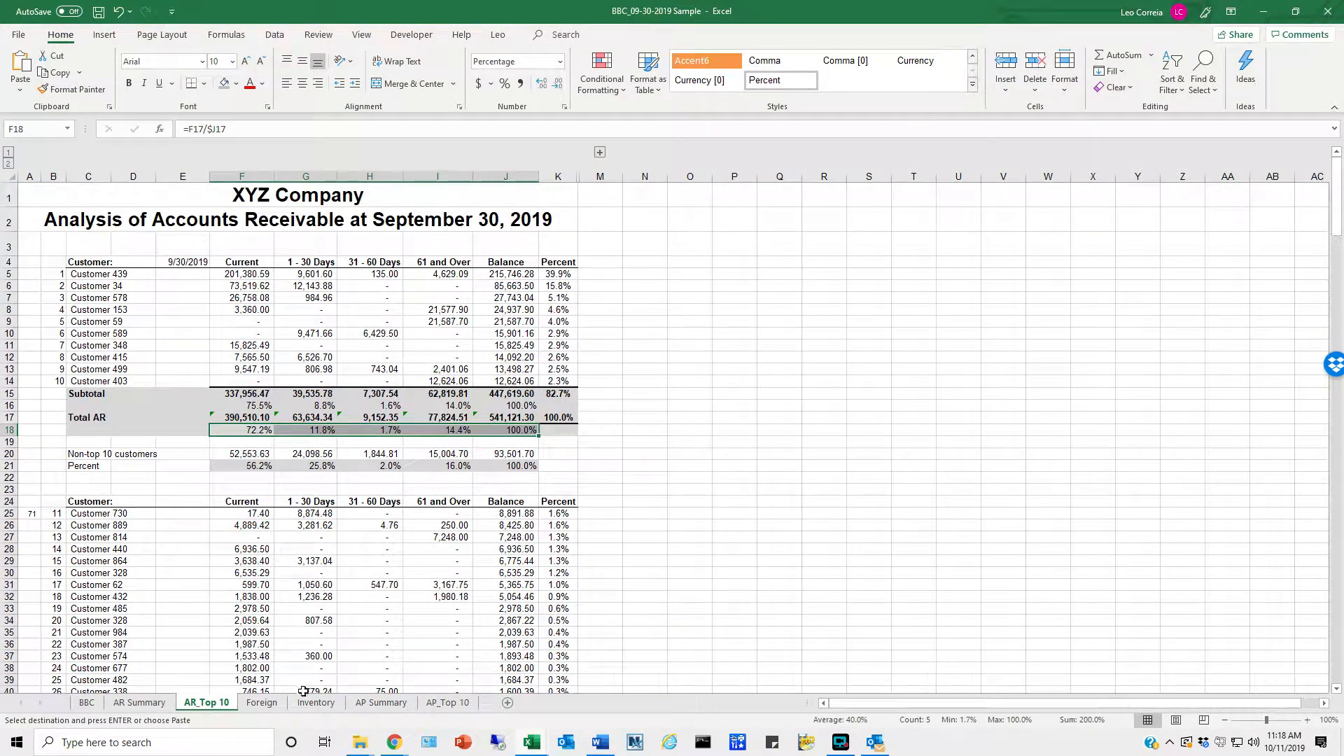
# Copy Customer 440 from the AR_Top 10 sheet and paste it as a value into cell A5 of the Foreign sheet.
pyautogui.click(272, 704)
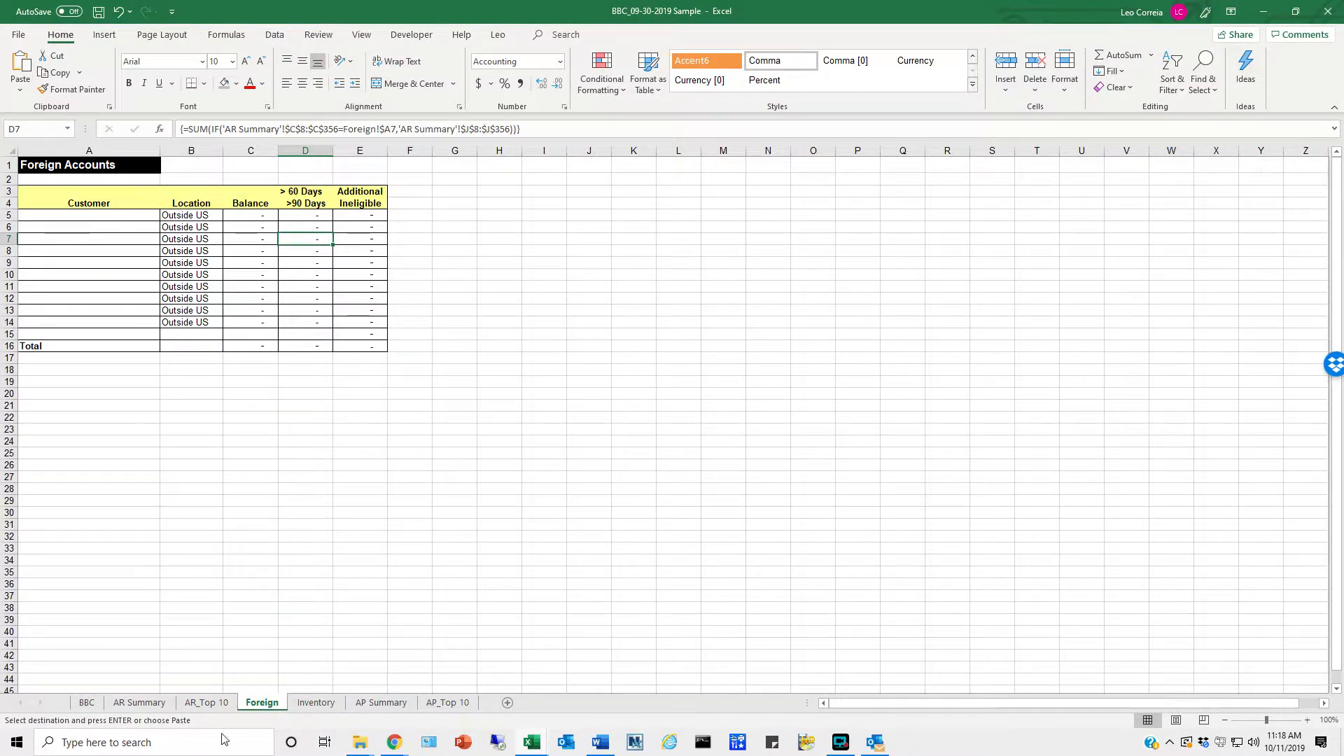
pyautogui.click(98, 260)
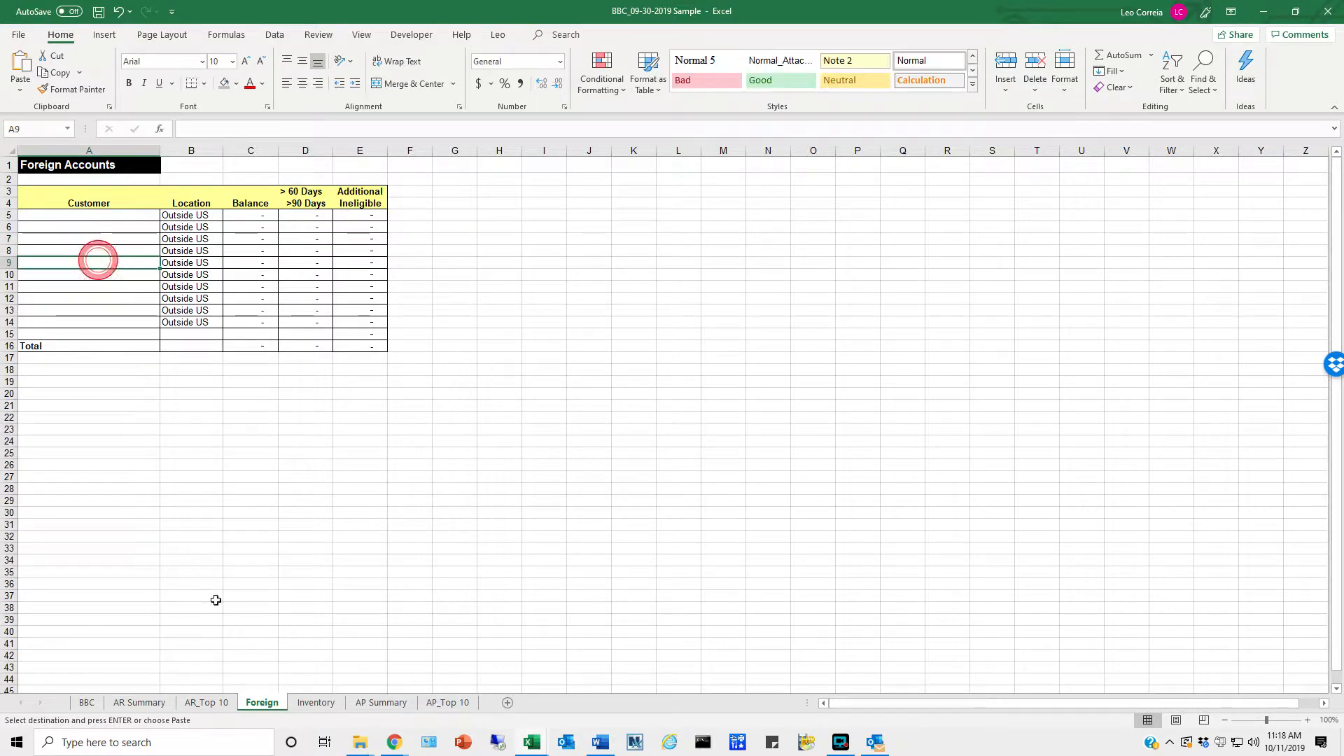
pyautogui.click(201, 702)
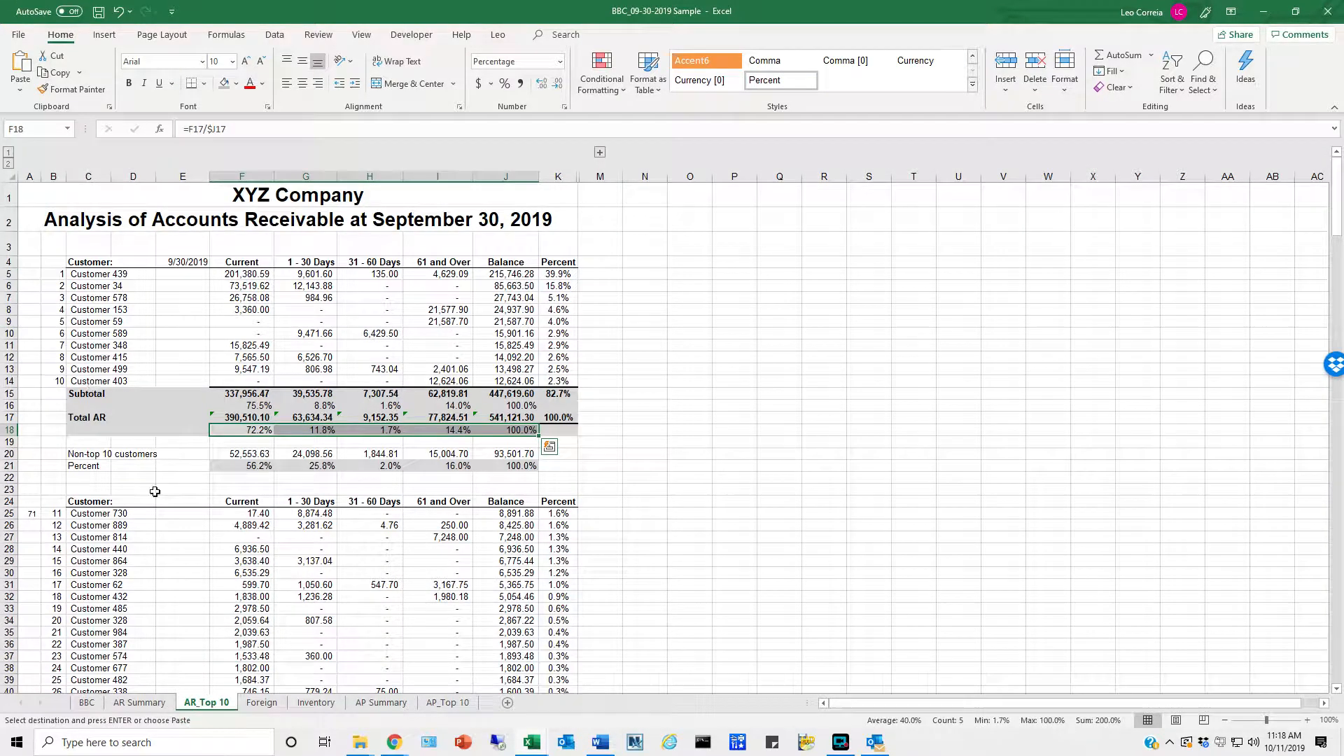
pyautogui.scroll(-3, 155, 492)
pyautogui.click(103, 415)
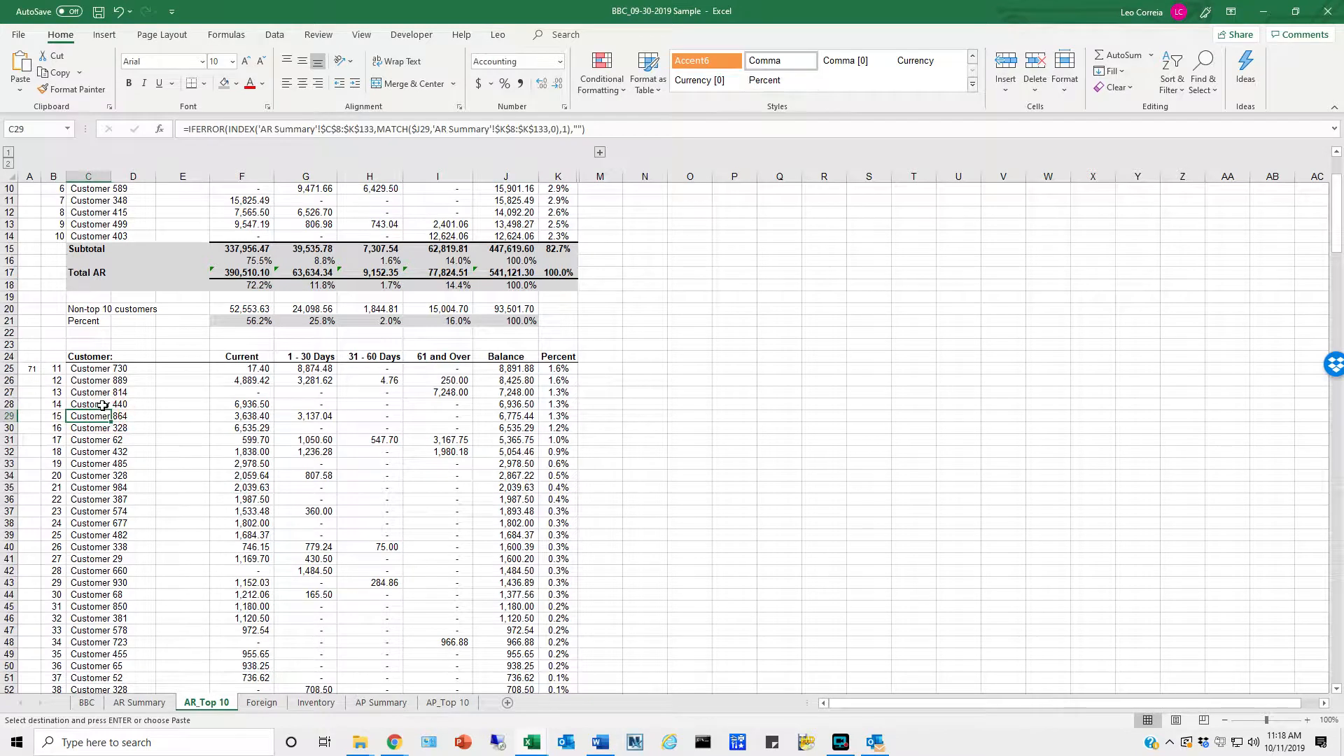
pyautogui.click(103, 405)
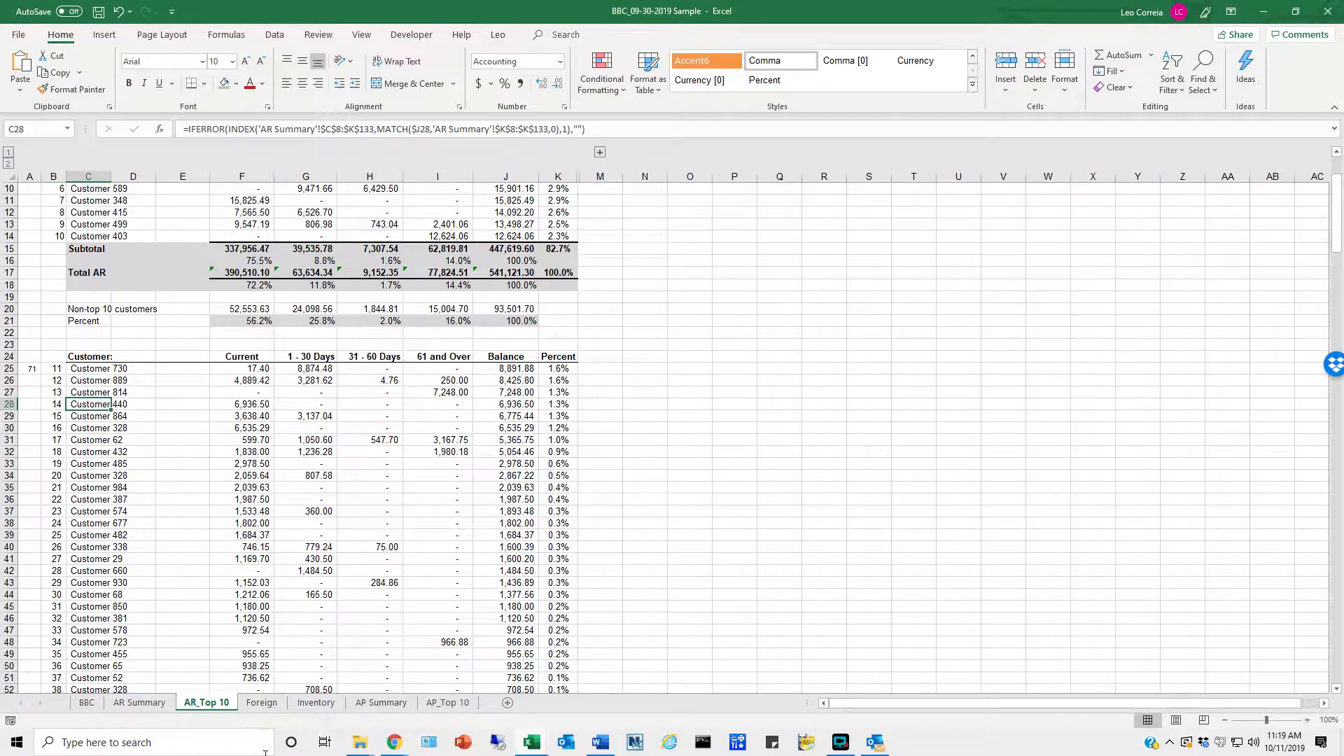
pyautogui.click(262, 703)
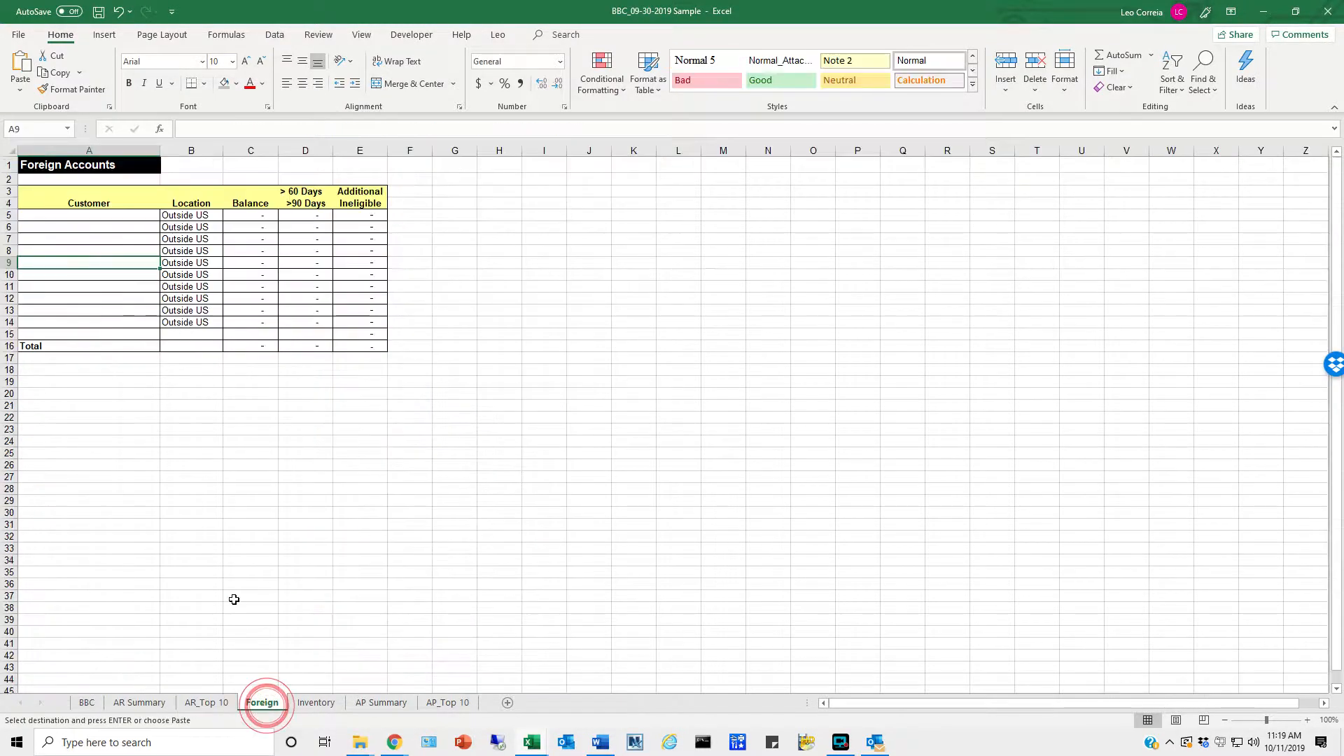
pyautogui.click(87, 216)
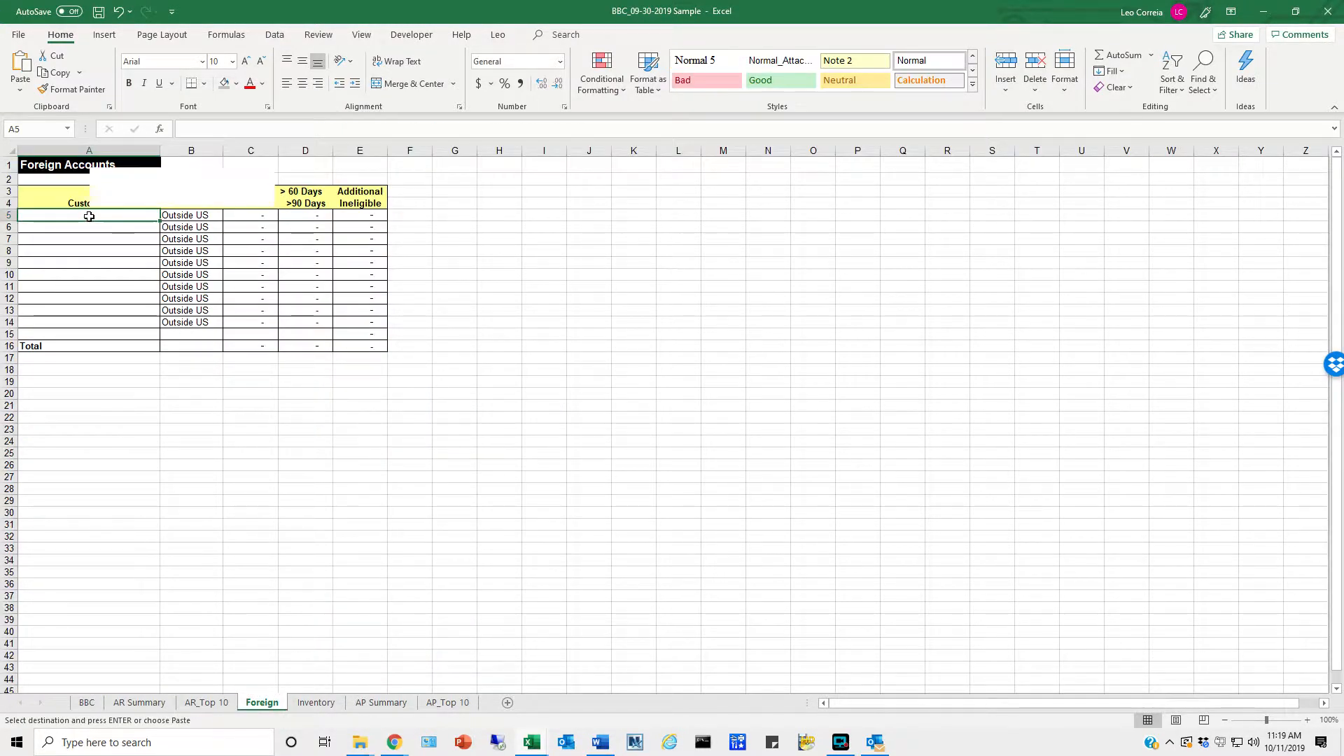
pyautogui.rightClick(89, 216)
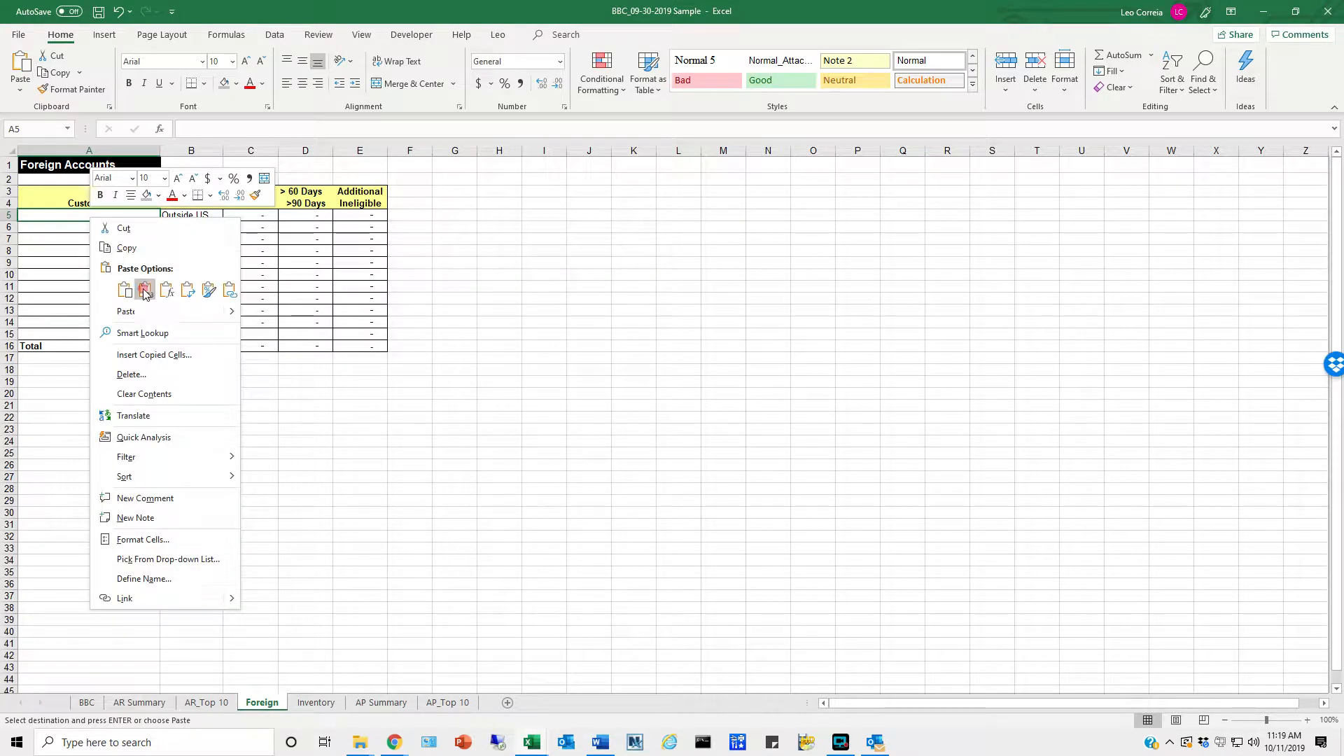
pyautogui.click(145, 289)
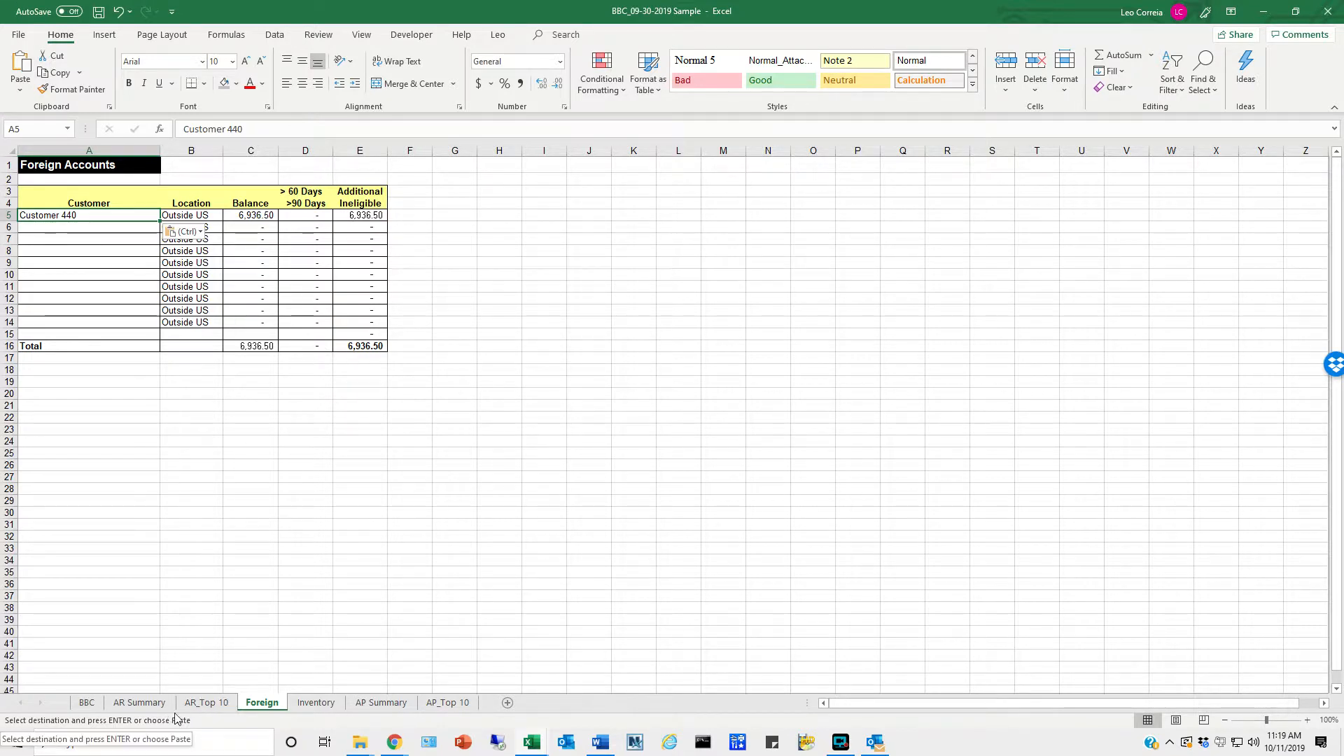
# Check the Foreign Accounts deduction on the BBC sheet, and open the Inventory sheet to view the inventory by location.
pyautogui.click(85, 704)
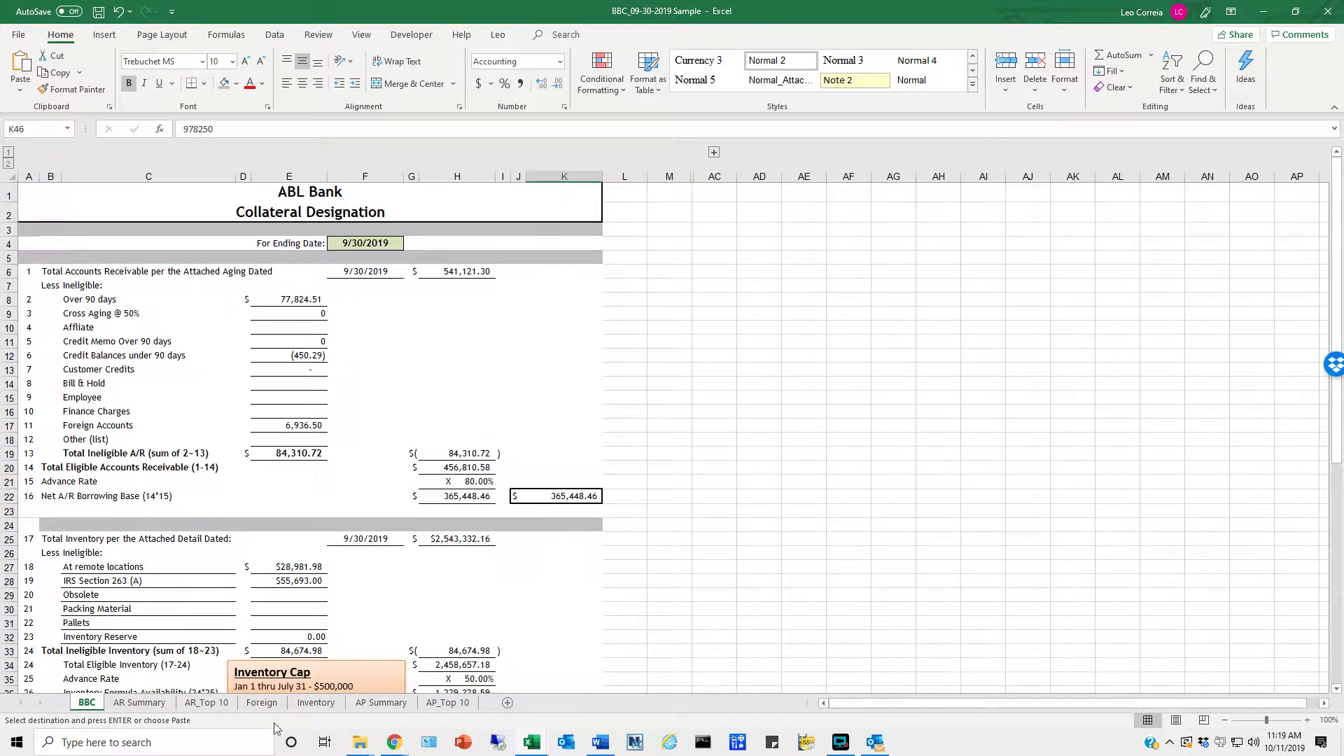
pyautogui.click(317, 704)
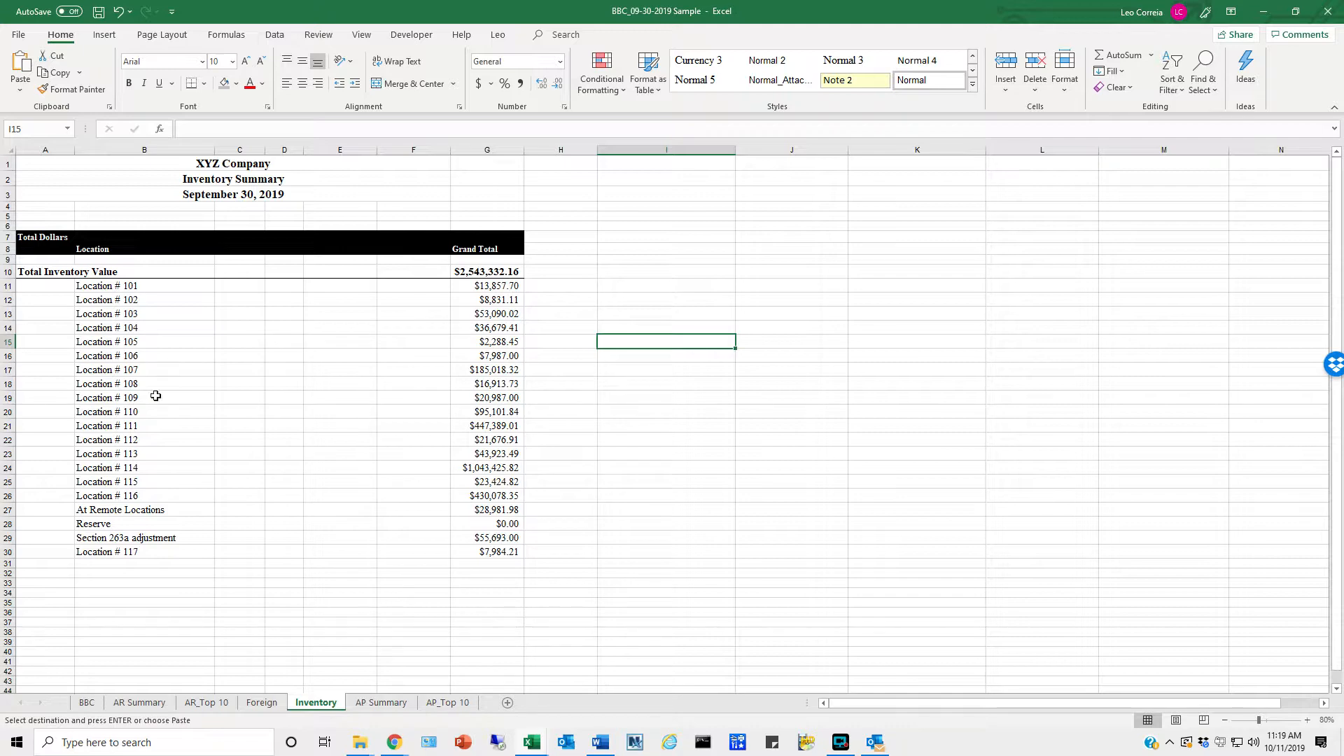
# Review the inventory section on the BBC sheet, highlighting the ineligible lines through the Inventory Borrowing Base.
pyautogui.click(89, 702)
pyautogui.scroll(-2, 135, 453)
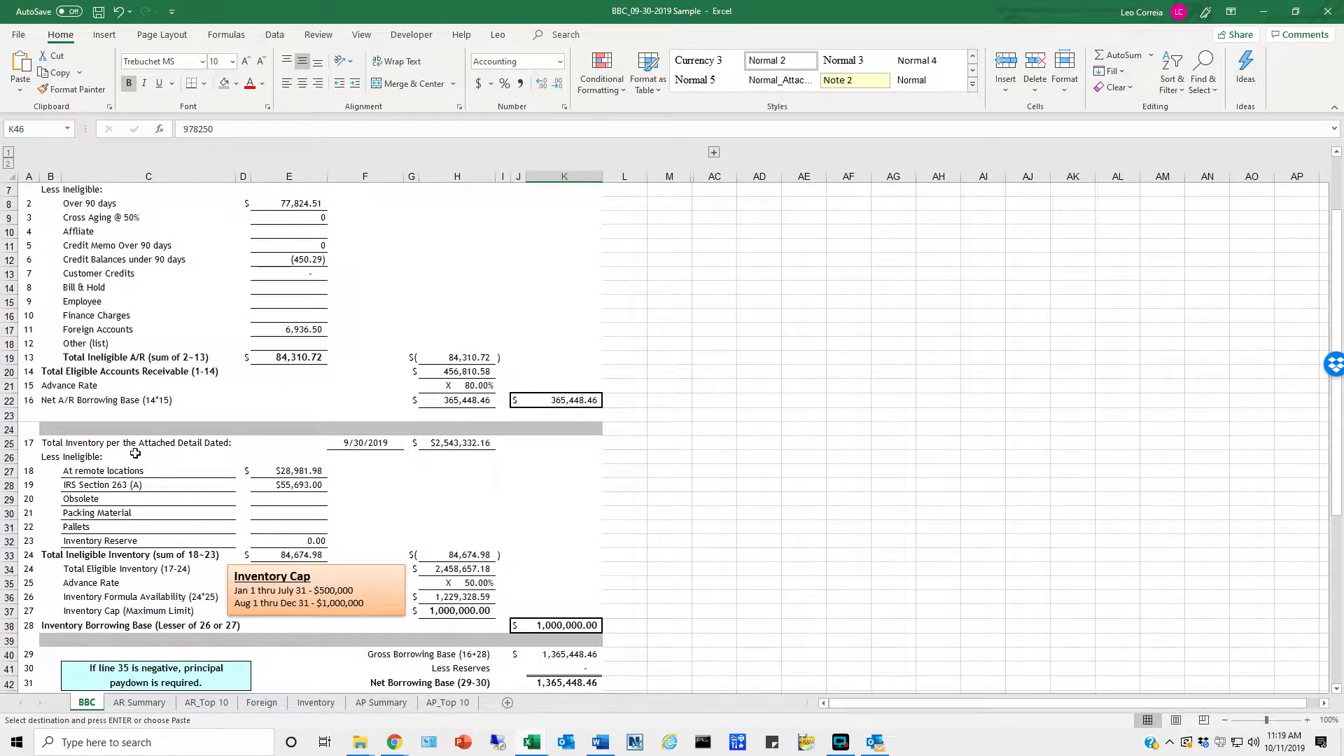
pyautogui.moveTo(86, 453); pyautogui.dragTo(571, 627)
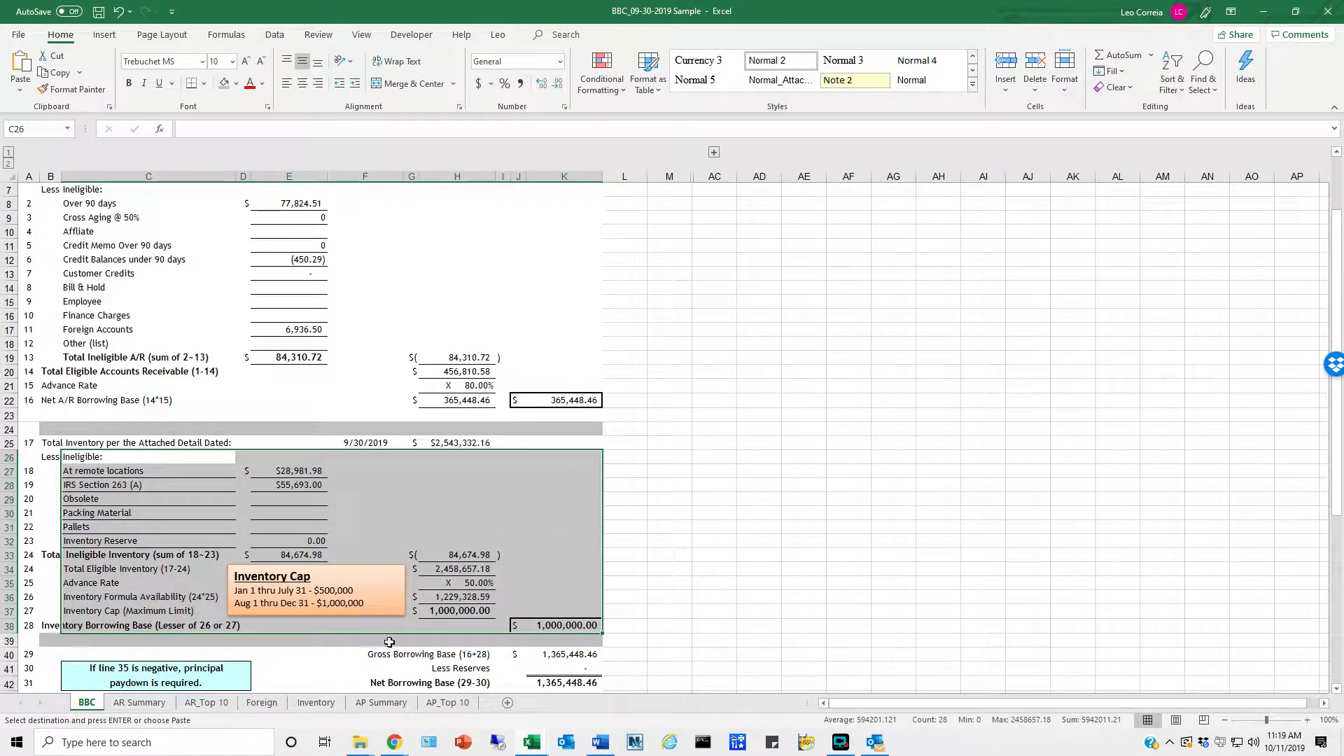
# Look through the vendor balances and aging columns on the AP Summary sheet, from the first vendor to the last.
pyautogui.click(381, 703)
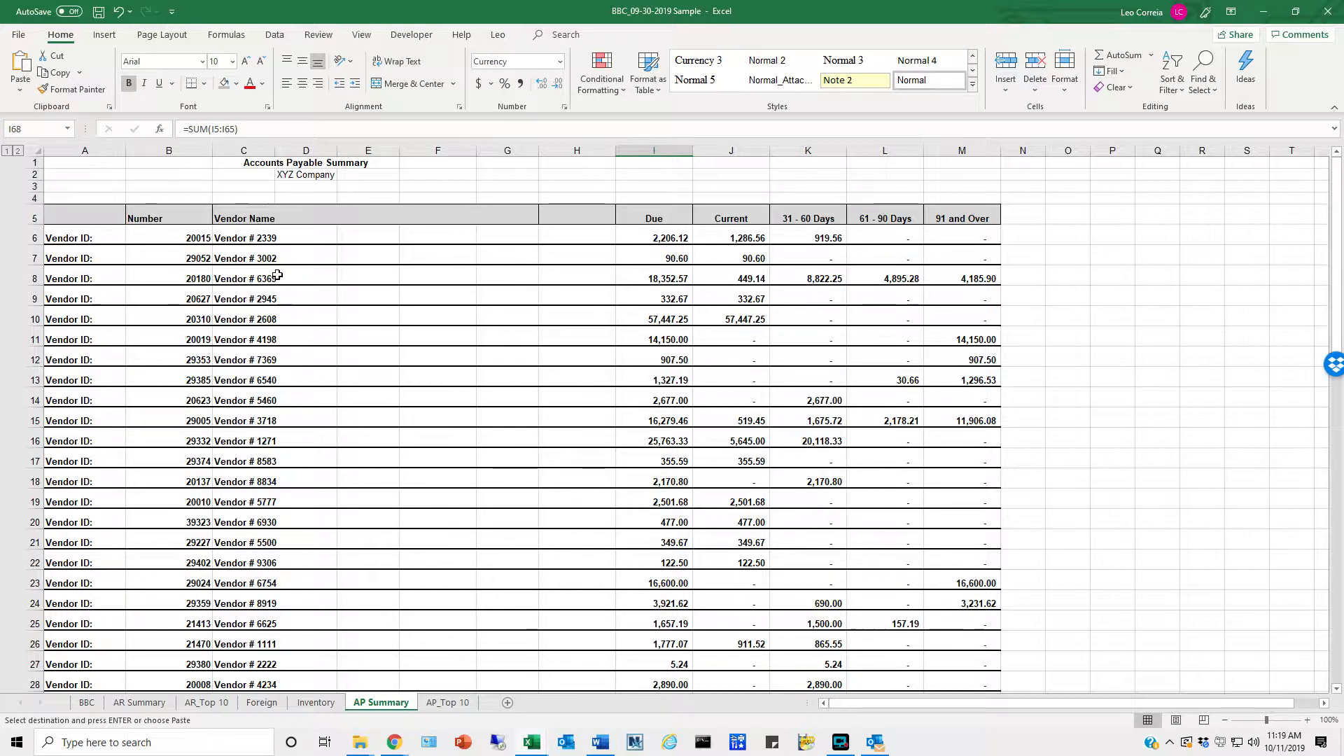
pyautogui.click(184, 238)
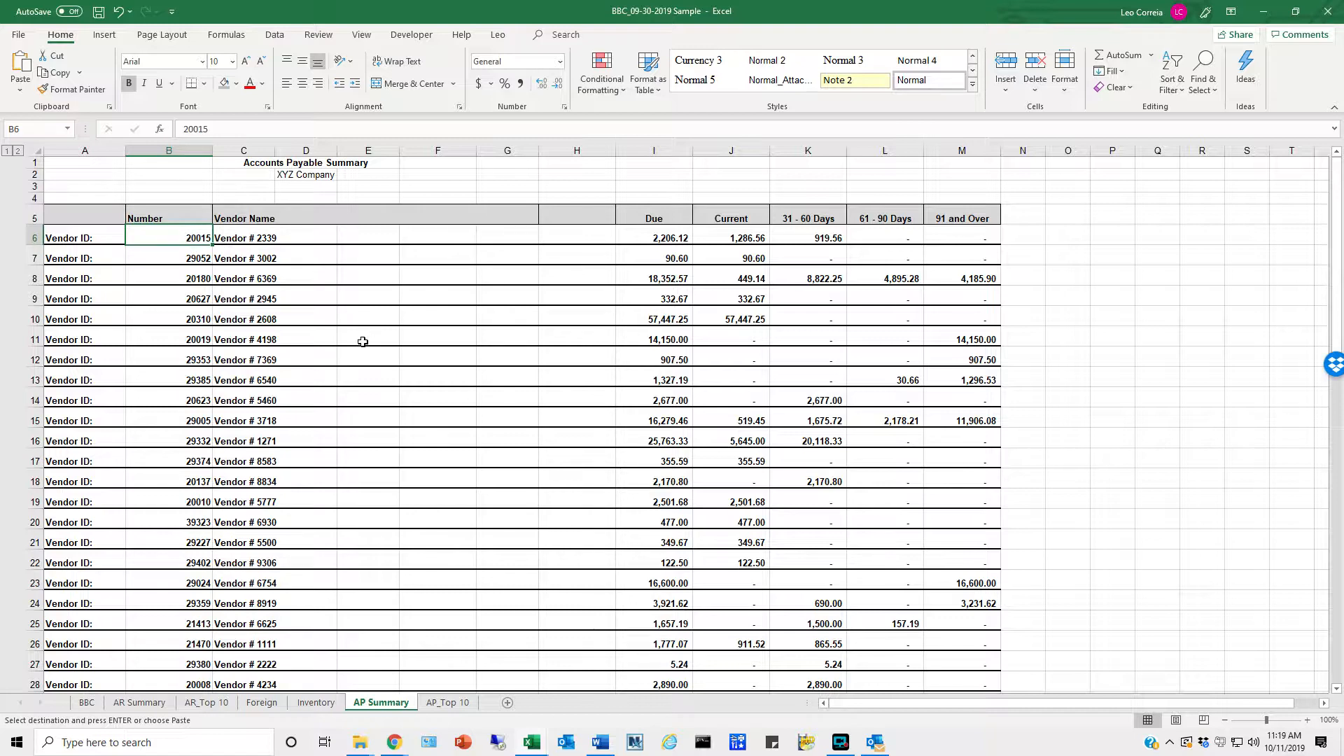
pyautogui.scroll(-10, 770, 378)
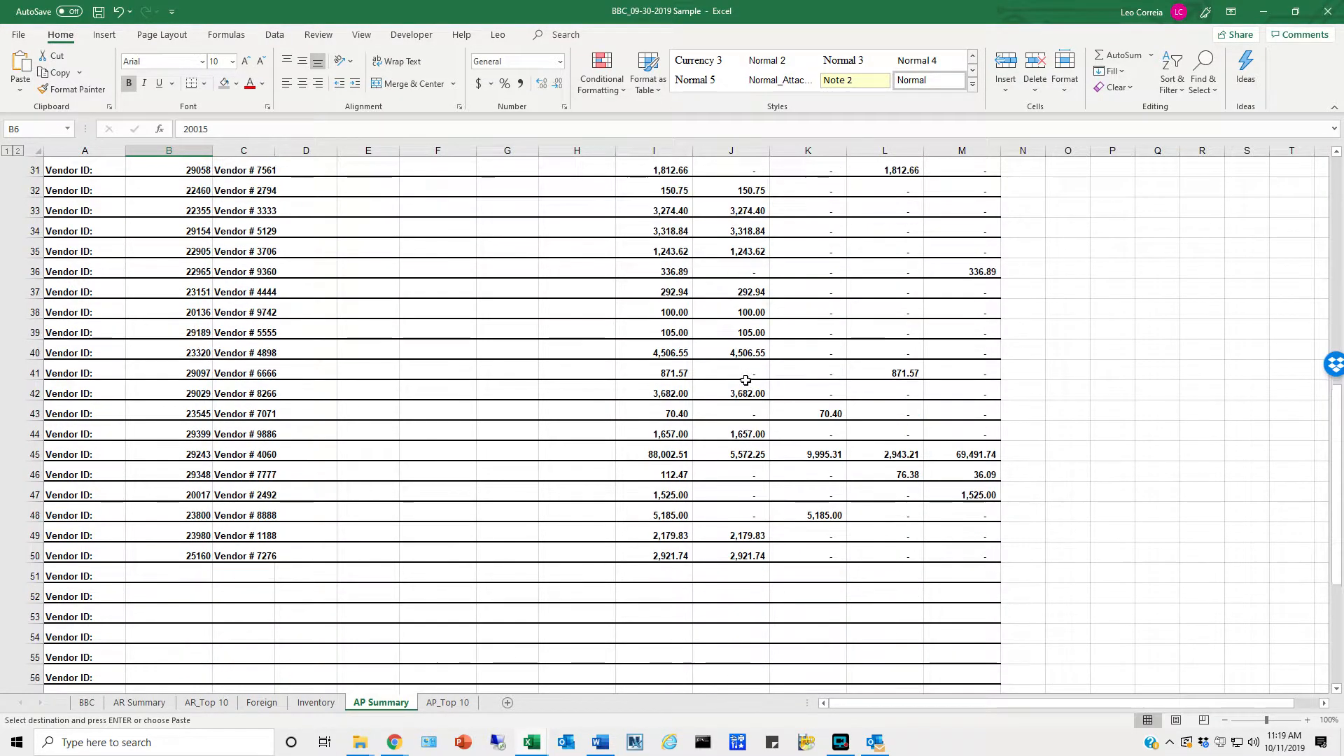
pyautogui.scroll(10, 746, 380)
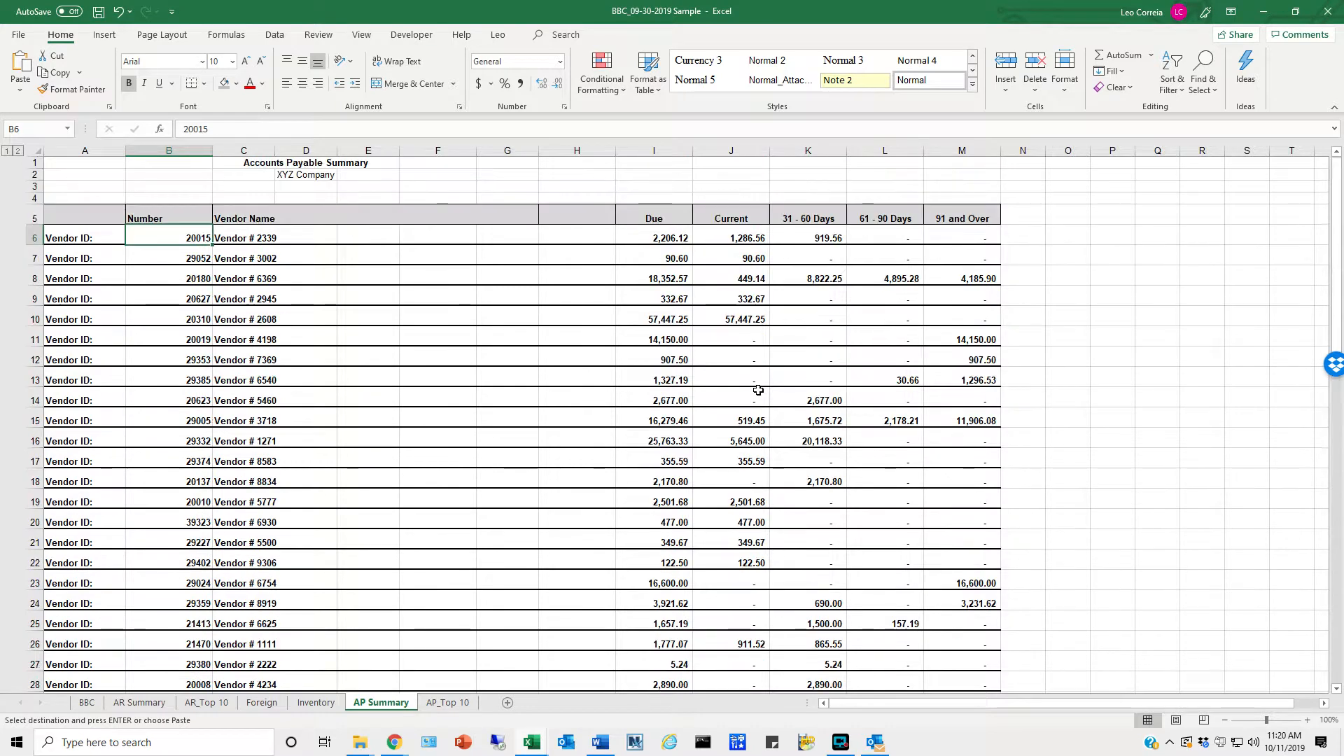
pyautogui.scroll(-3, 758, 390)
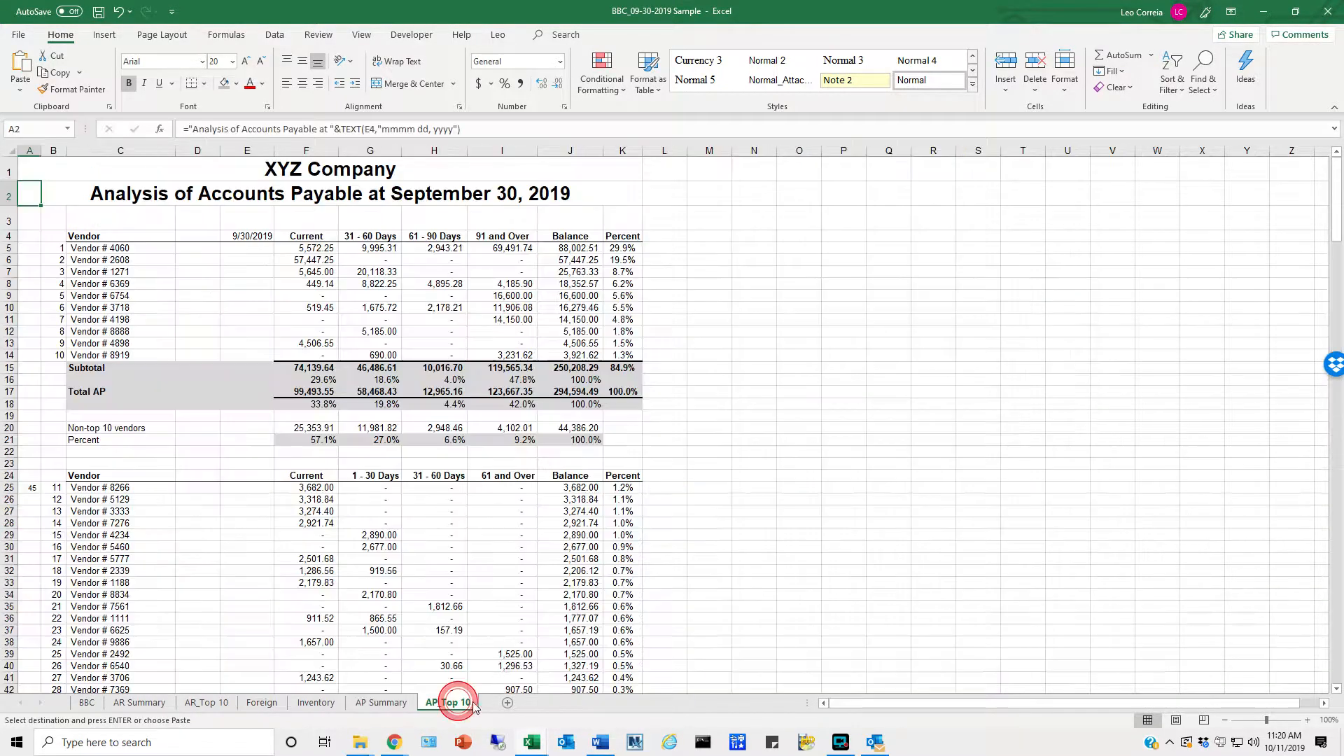
# Examine the ten largest vendors on the AP_Top 10 sheet, highlighting their subtotal row and share of total payables.
pyautogui.click(449, 703)
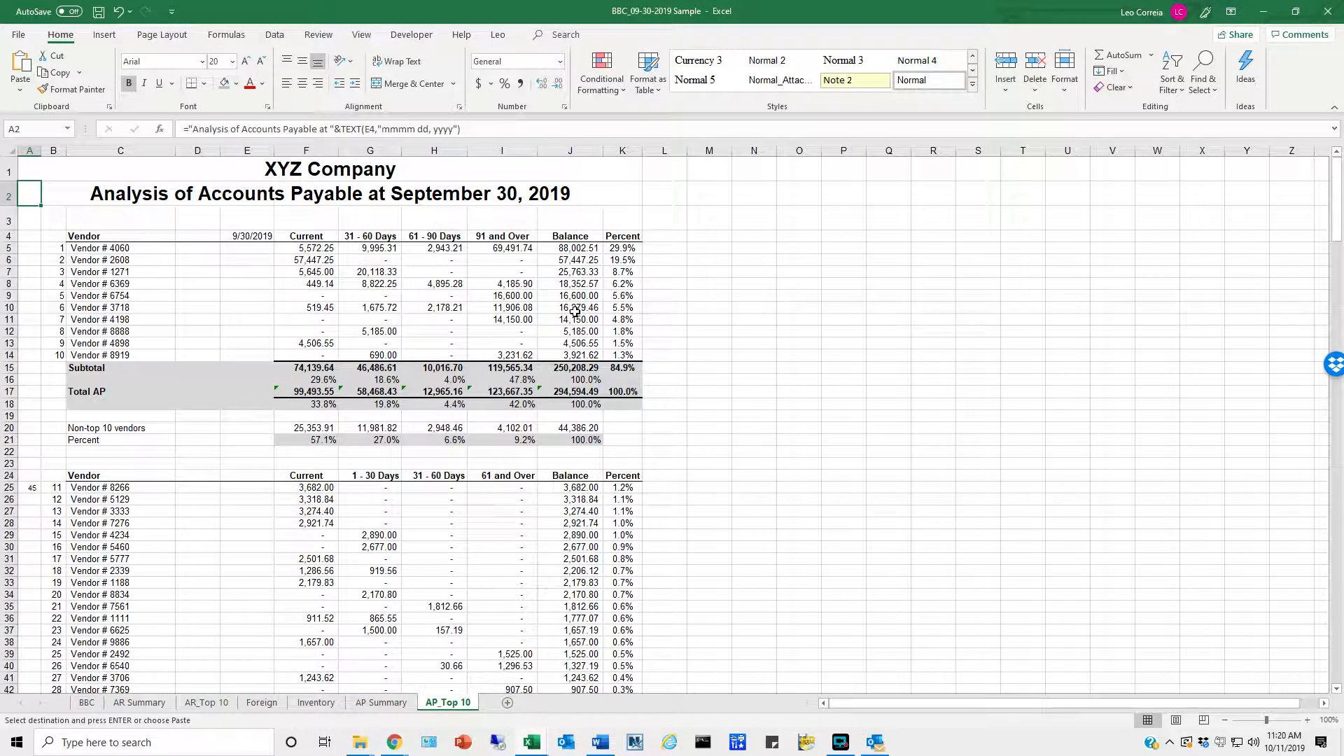
pyautogui.click(629, 370)
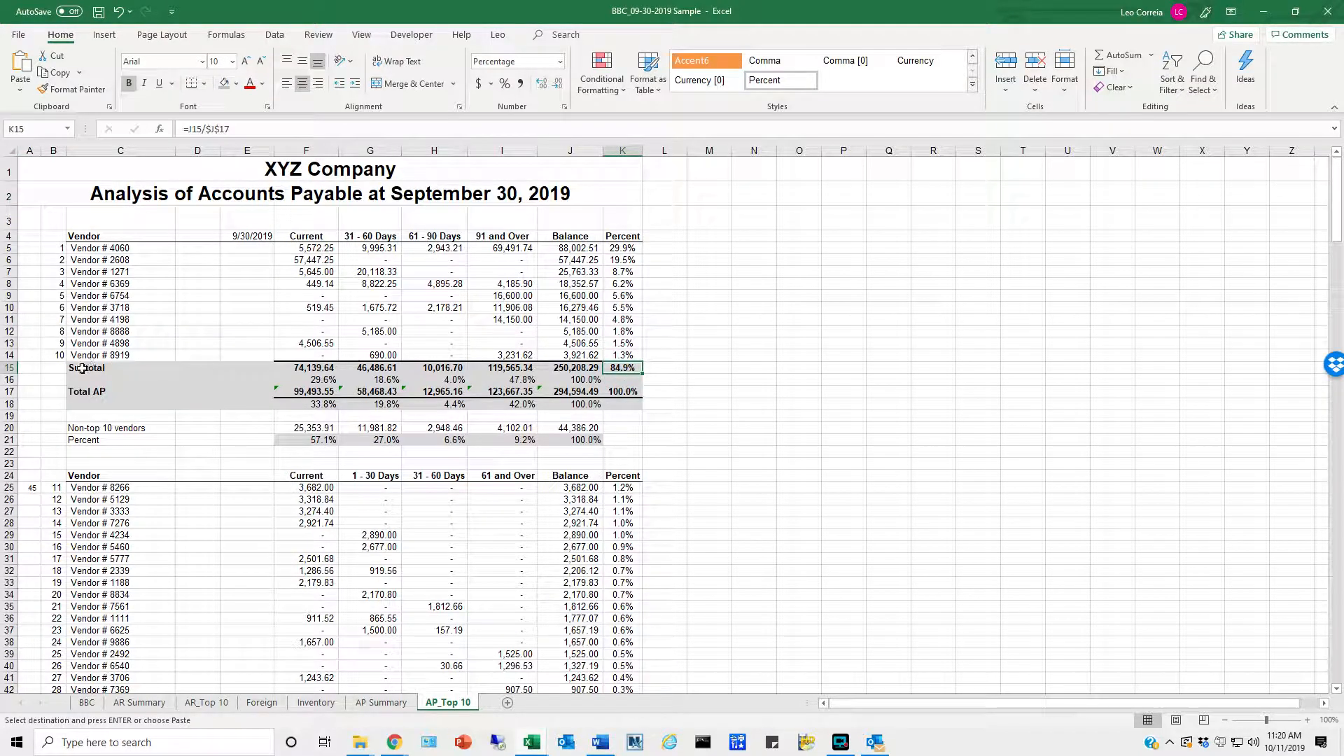
pyautogui.moveTo(82, 369); pyautogui.dragTo(634, 374)
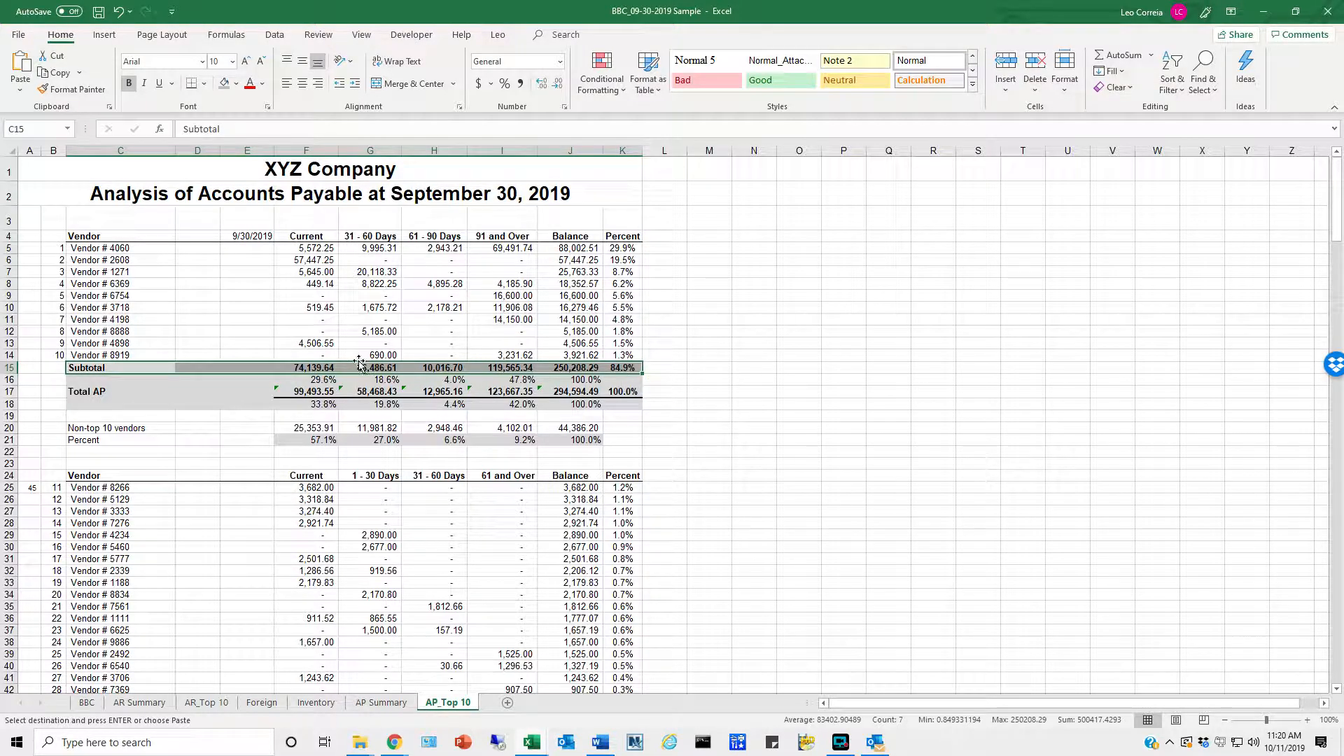
# Highlight the aging percentages under Subtotal and Total AP on the AP_Top 10 sheet, and return to the start of the BBC sheet.
pyautogui.moveTo(319, 381); pyautogui.dragTo(541, 382)
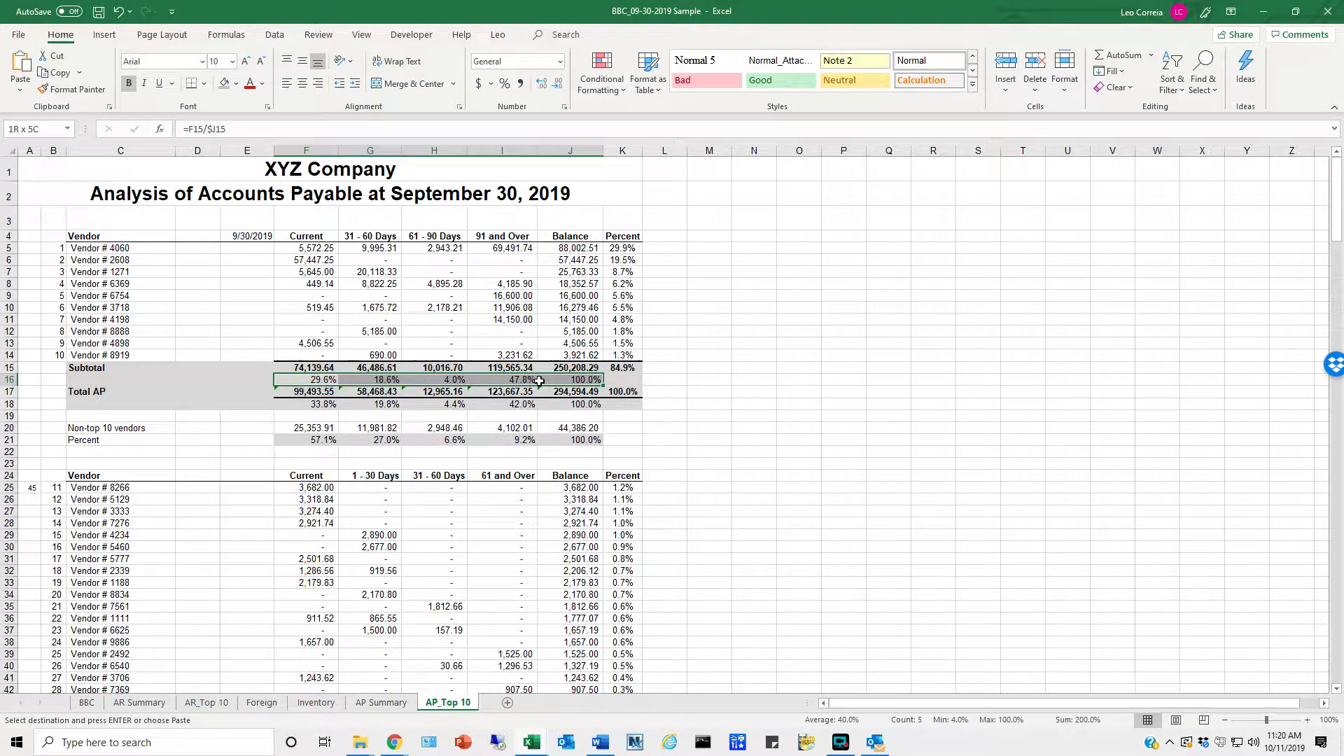
pyautogui.hotkey('ctrl', 'v')
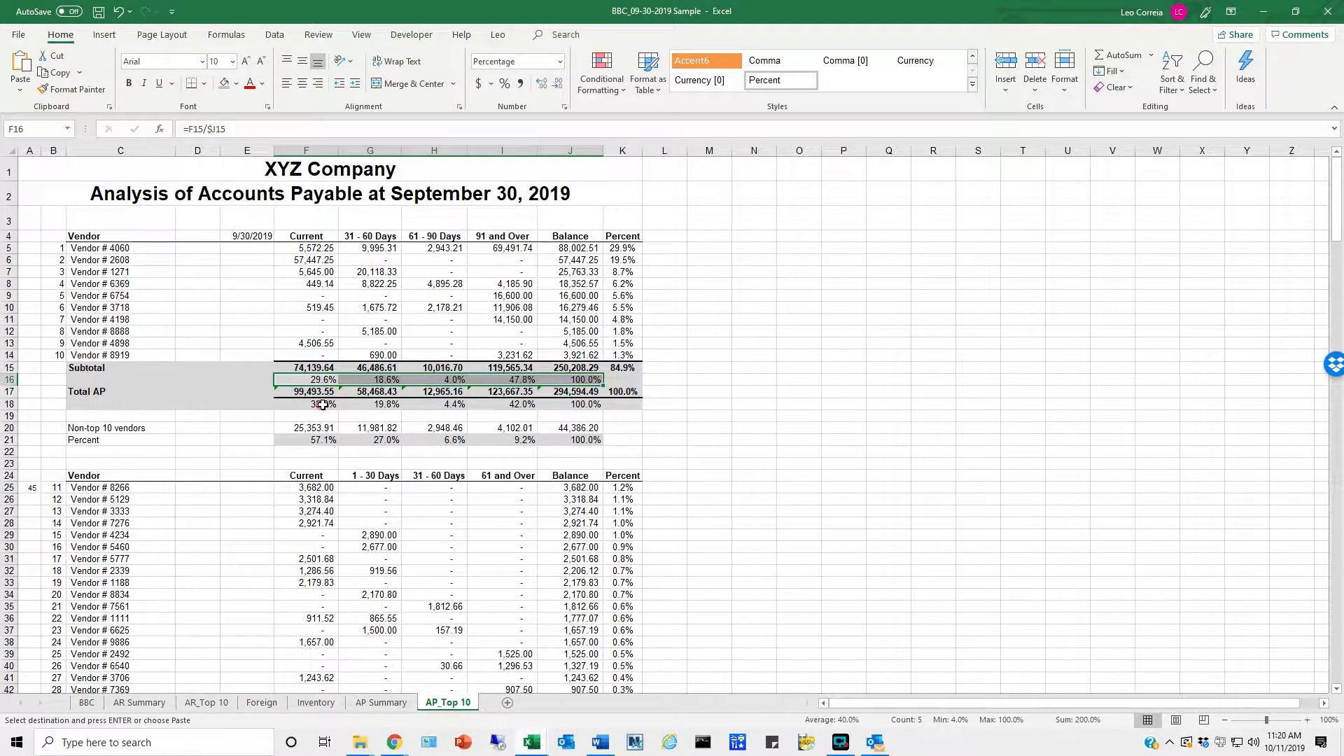
pyautogui.moveTo(322, 405); pyautogui.dragTo(570, 405)
pyautogui.hotkey('ctrl', 'v')
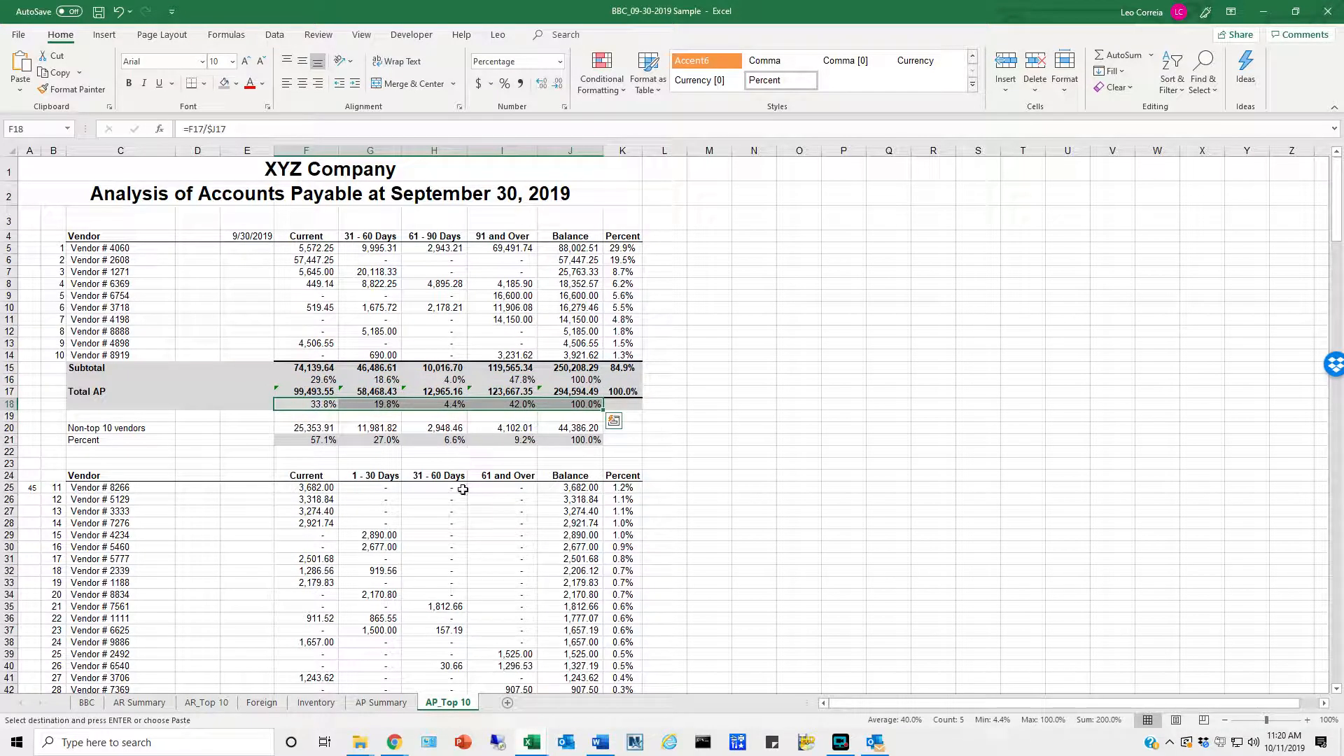
pyautogui.click(89, 703)
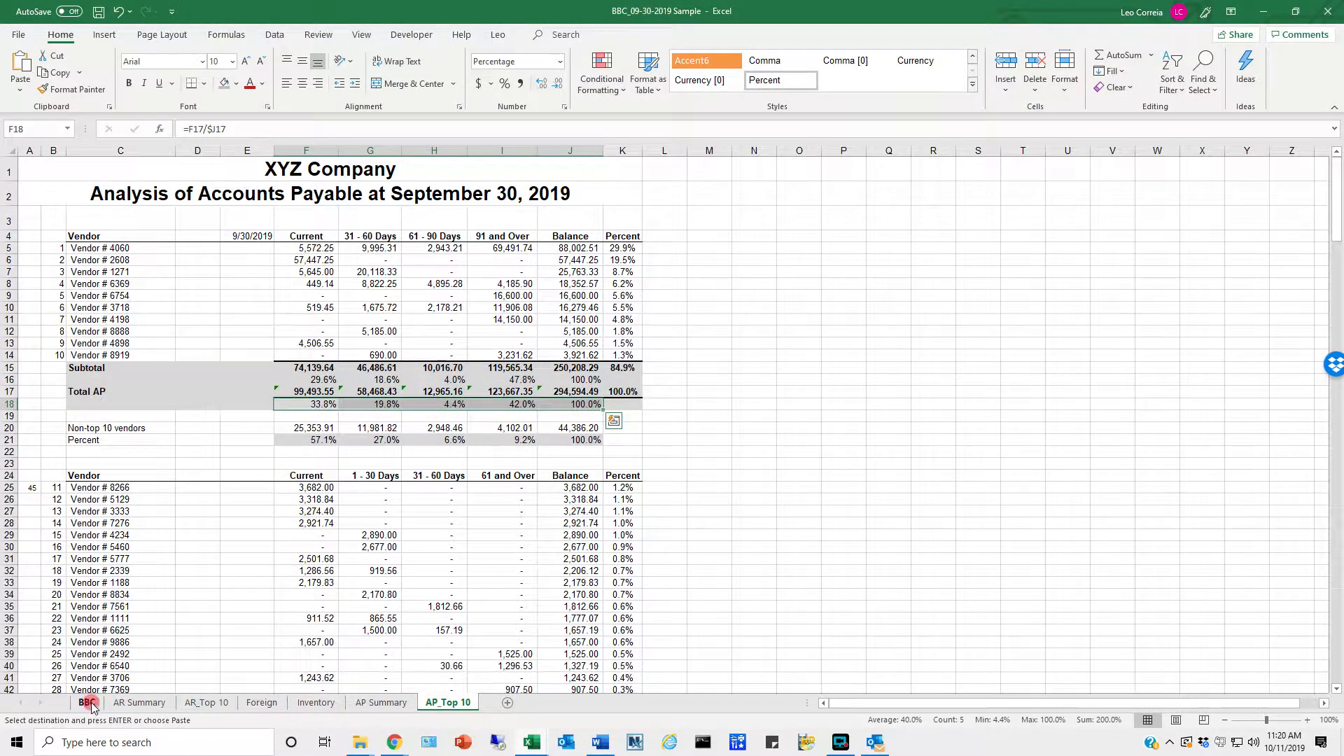
pyautogui.scroll(2, 345, 500)
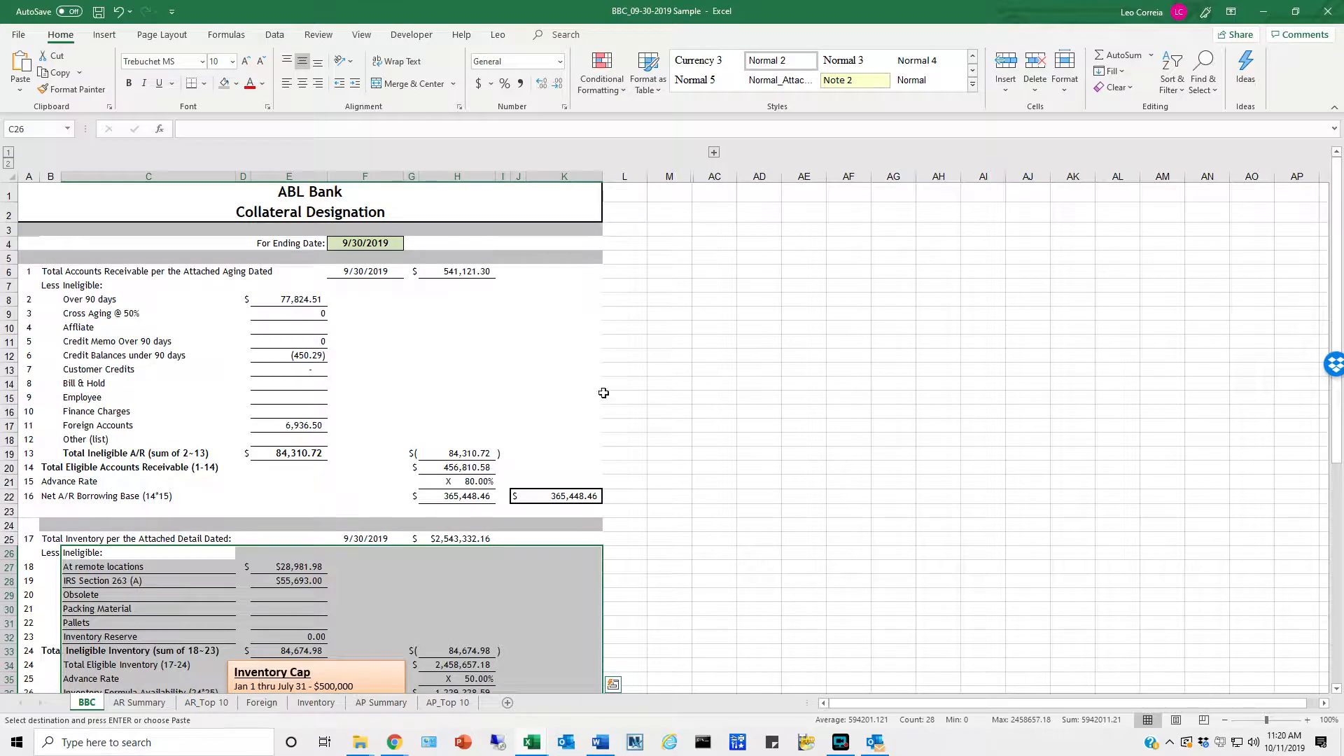